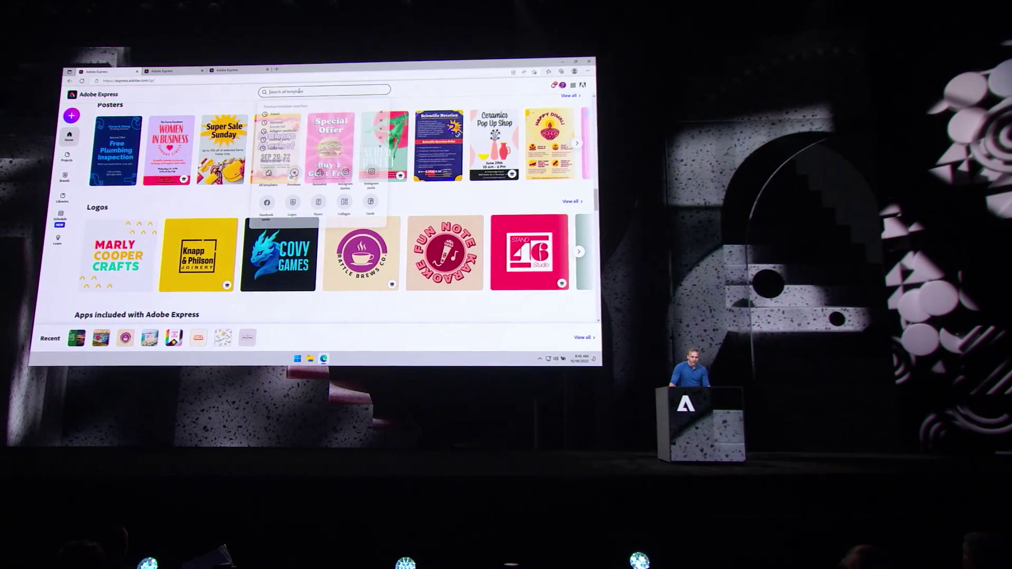
- Search the templates for 'travel' and narrow the results to Instagram posts
{"action": "left_click", "coordinate": [280, 114]}
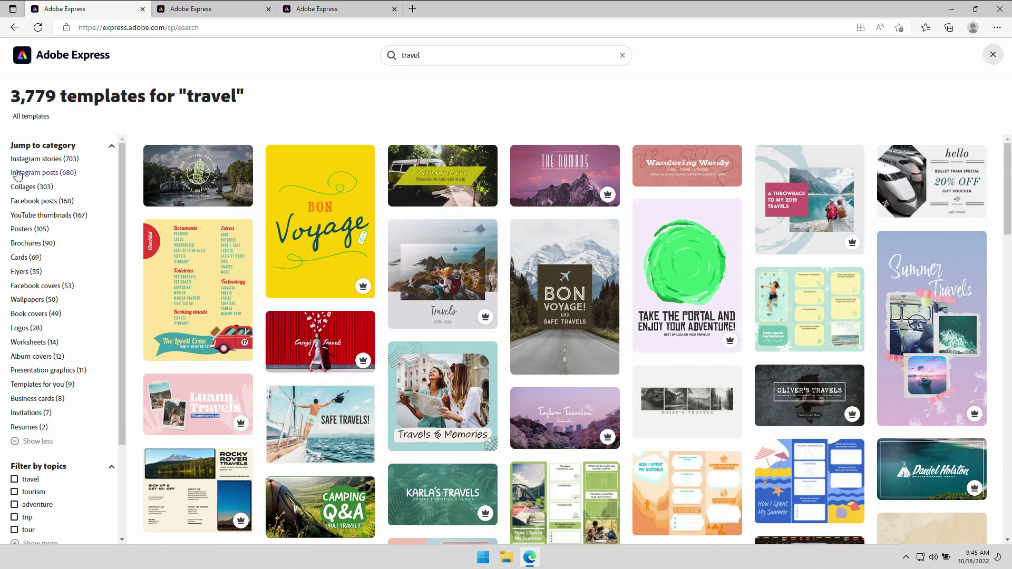
{"action": "left_click", "coordinate": [18, 174]}
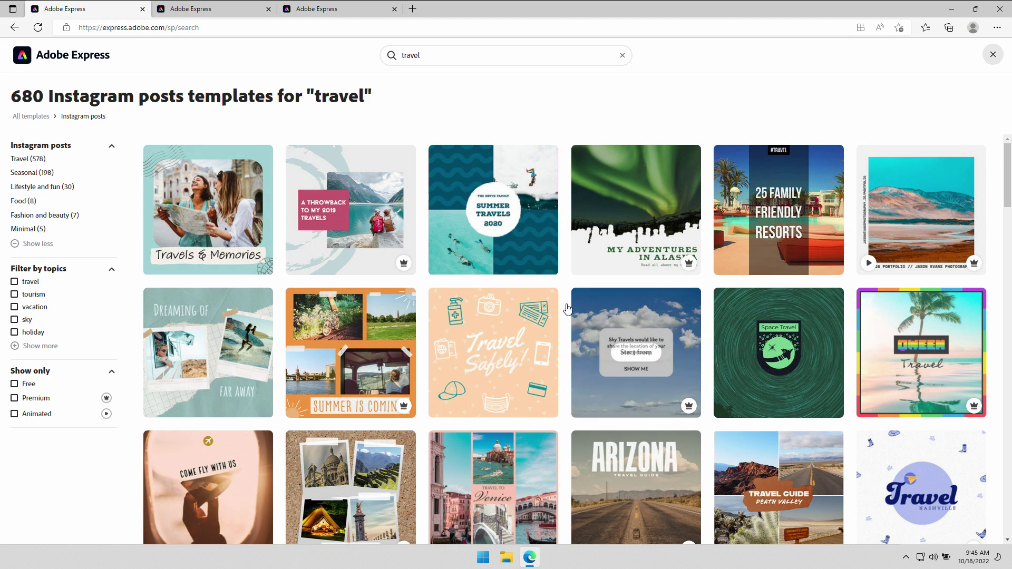
- Scroll the travel Instagram post templates to find Off the Road Travel Destinations
{"action": "scroll", "coordinate": [569, 309], "scroll_direction": "down", "scroll_amount": 12}
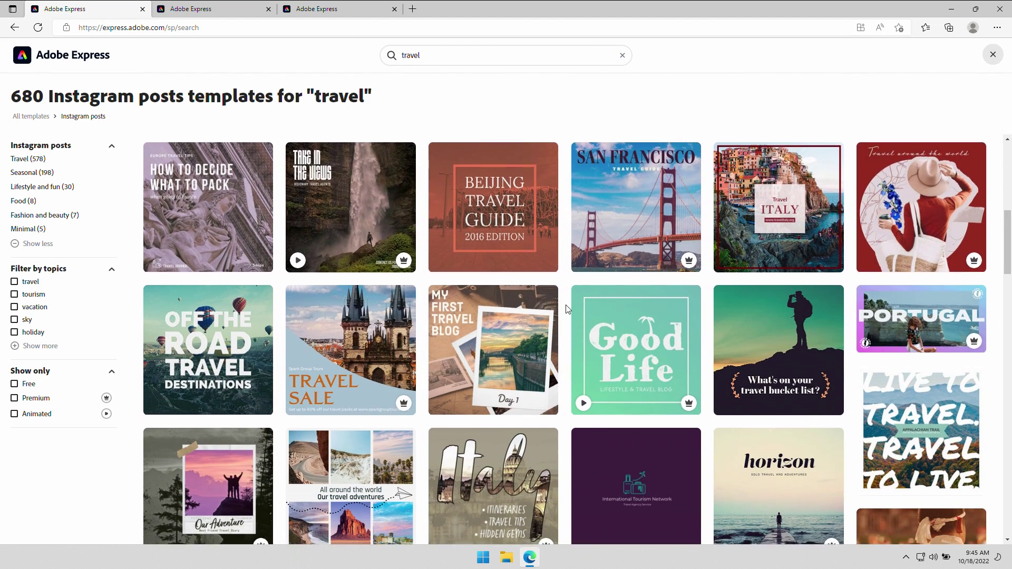
{"action": "scroll", "coordinate": [565, 308], "scroll_direction": "up", "scroll_amount": 1}
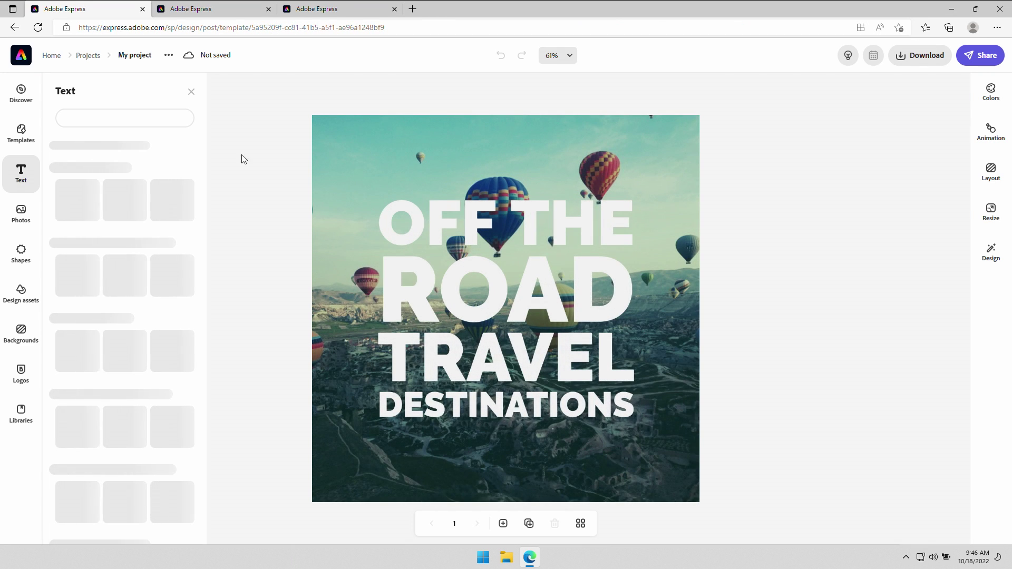
- Replace the headline with 'what is in your travel journal?' and add a Shape effect behind it
{"action": "left_click", "coordinate": [457, 220]}
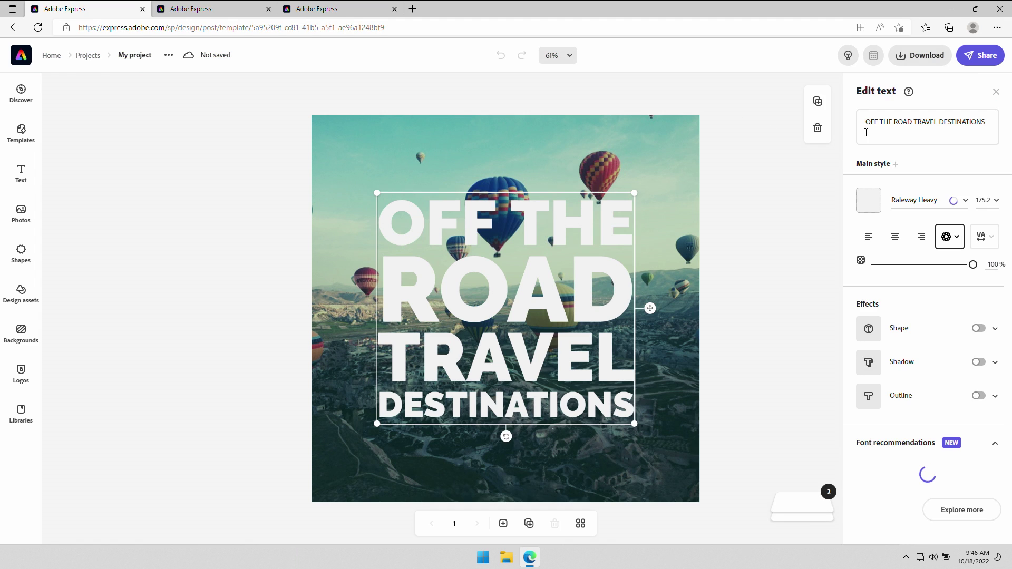
{"action": "left_click", "coordinate": [912, 120]}
{"action": "key", "text": "ctrl+a"}
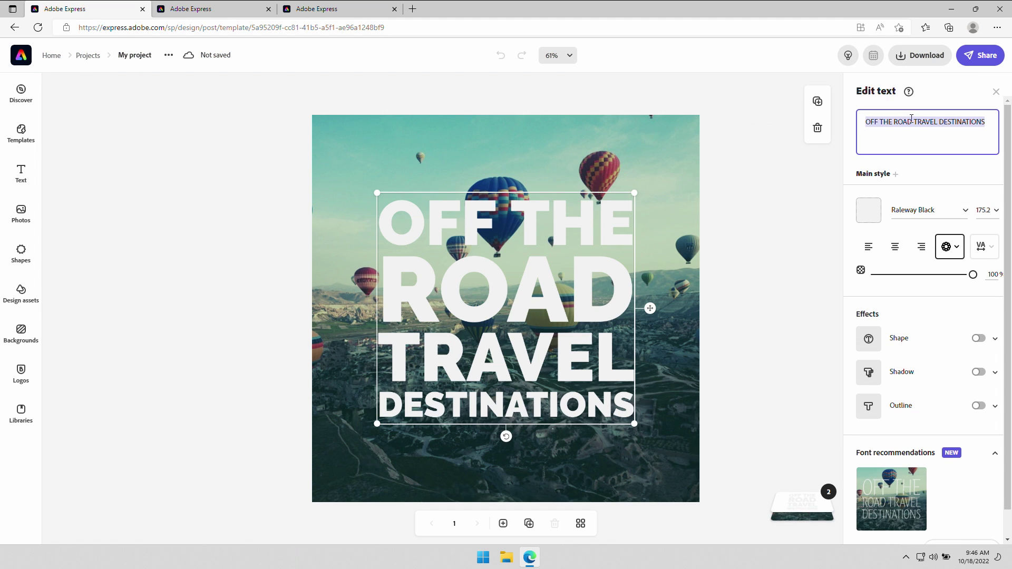
{"action": "type", "text": "what is in "}
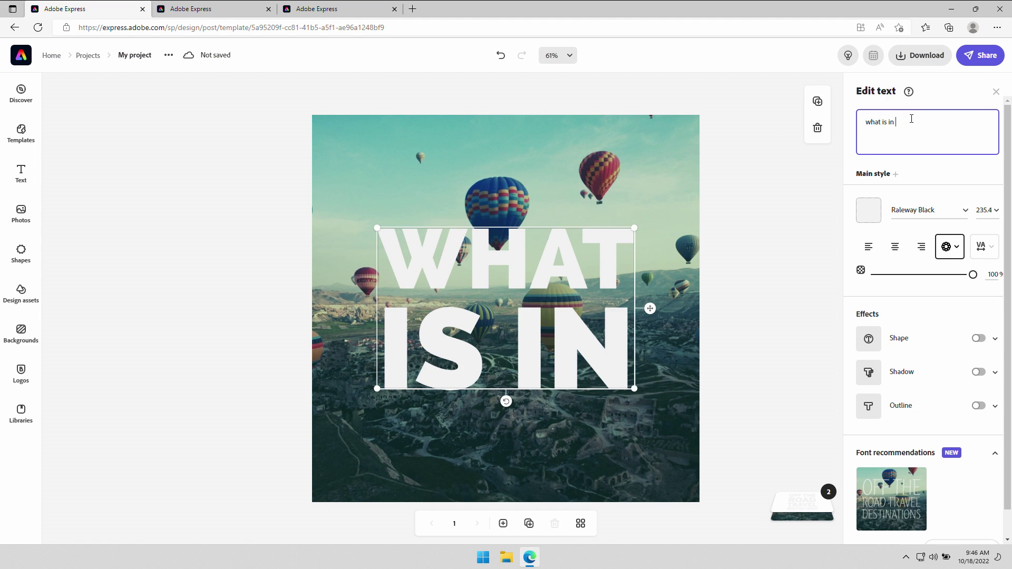
{"action": "type", "text": "your t"}
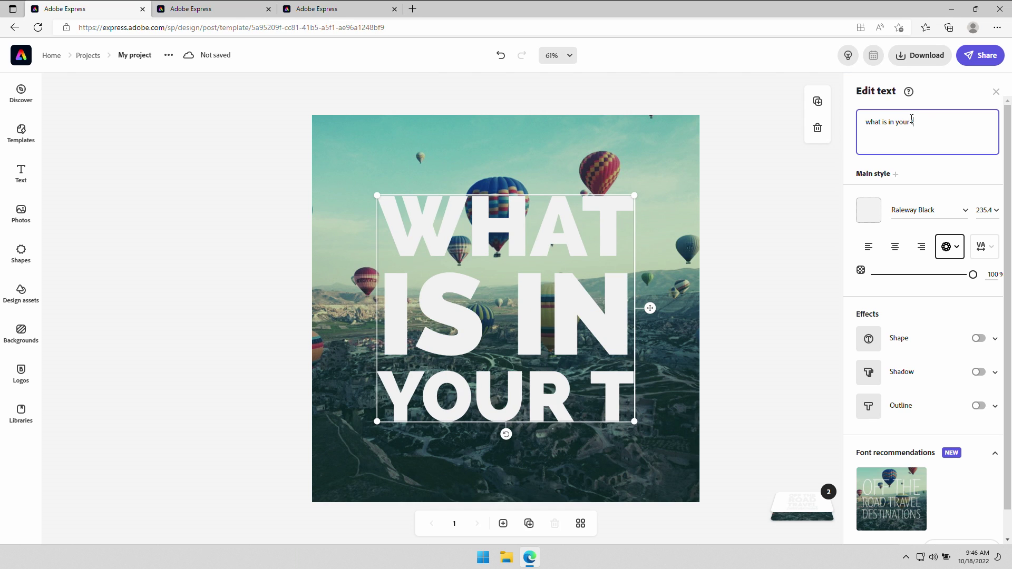
{"action": "type", "text": "ravel journ"}
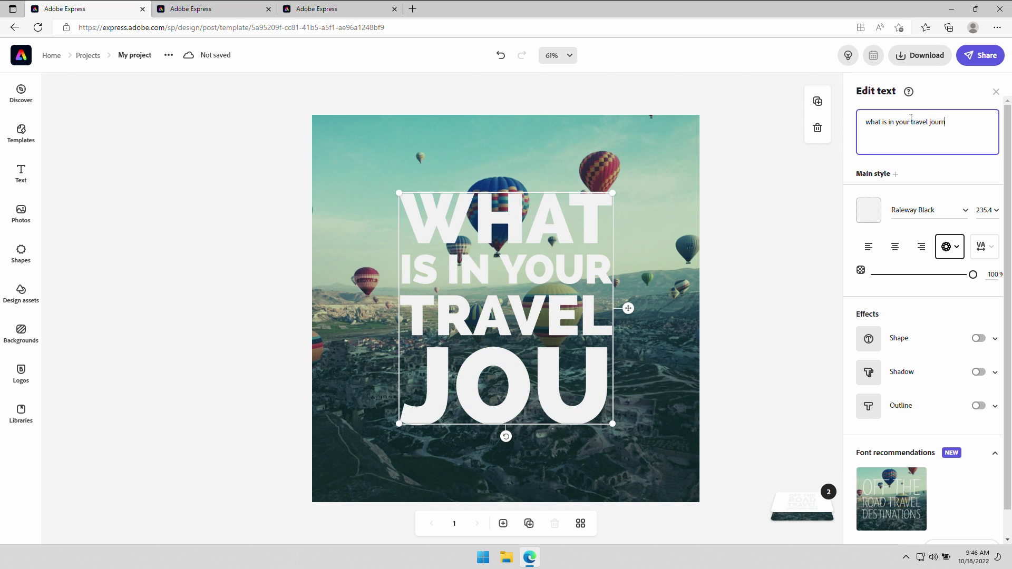
{"action": "type", "text": "al?"}
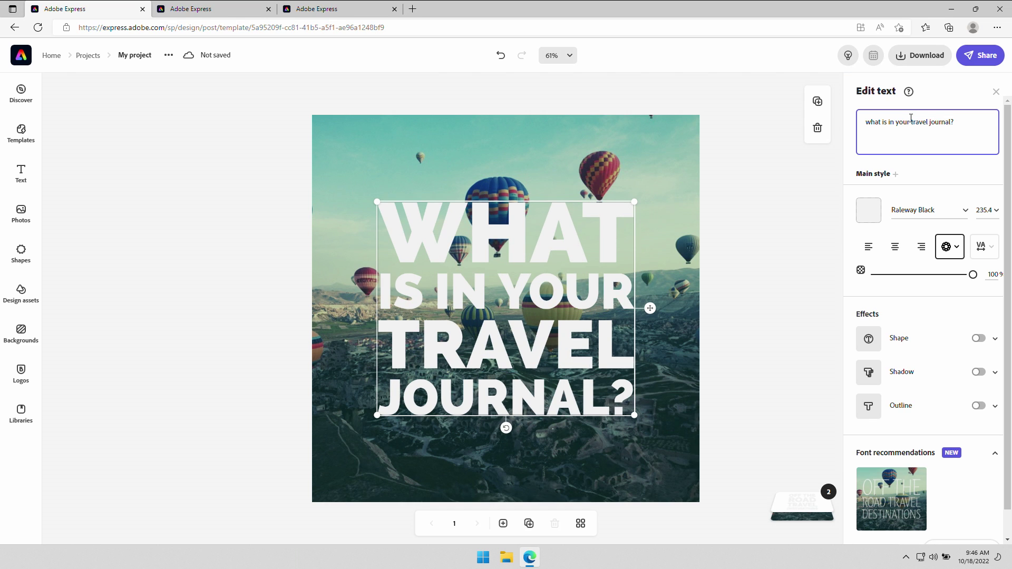
{"action": "left_click", "coordinate": [978, 339]}
- Apply the framed badge shape to the headline, shrink it to 36.4 and centre it on the post
{"action": "left_click", "coordinate": [903, 363]}
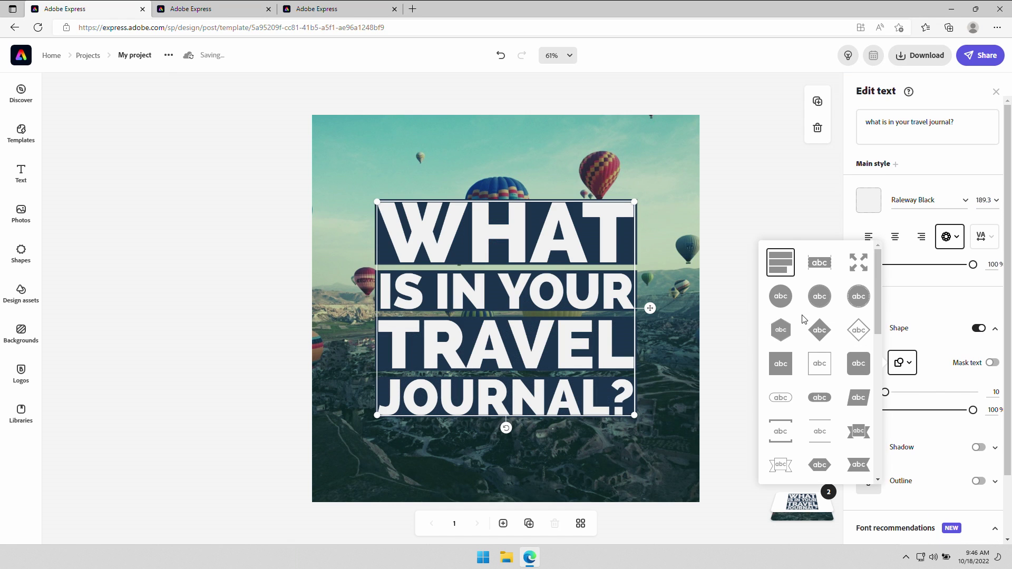
{"action": "scroll", "coordinate": [798, 394], "scroll_direction": "down", "scroll_amount": 3}
{"action": "left_click", "coordinate": [771, 420]}
{"action": "left_click_drag", "start_coordinate": [638, 416], "coordinate": [422, 282]}
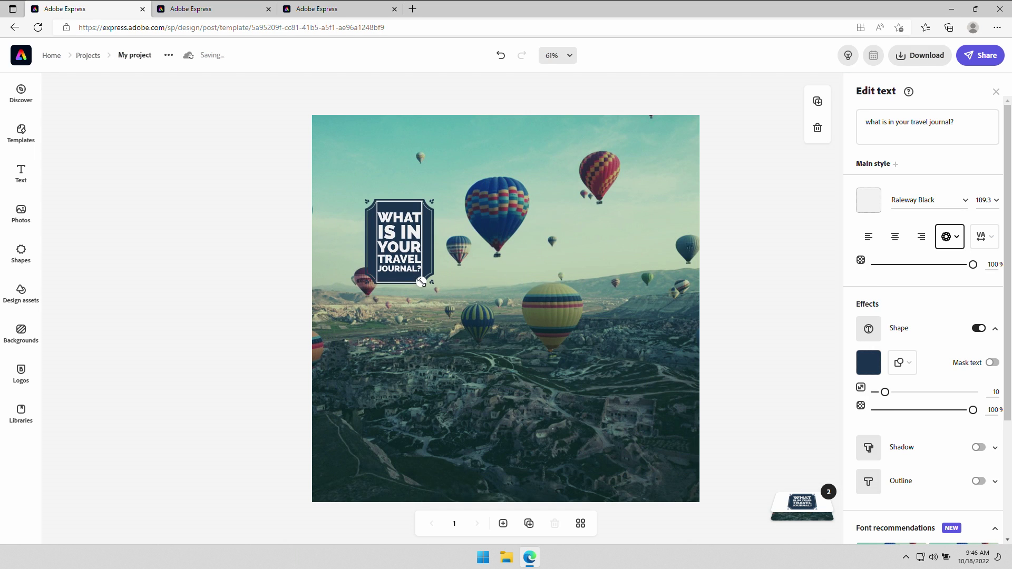
{"action": "left_click_drag", "start_coordinate": [406, 245], "coordinate": [512, 297]}
{"action": "scroll", "coordinate": [505, 292], "scroll_direction": "up", "scroll_amount": 5}
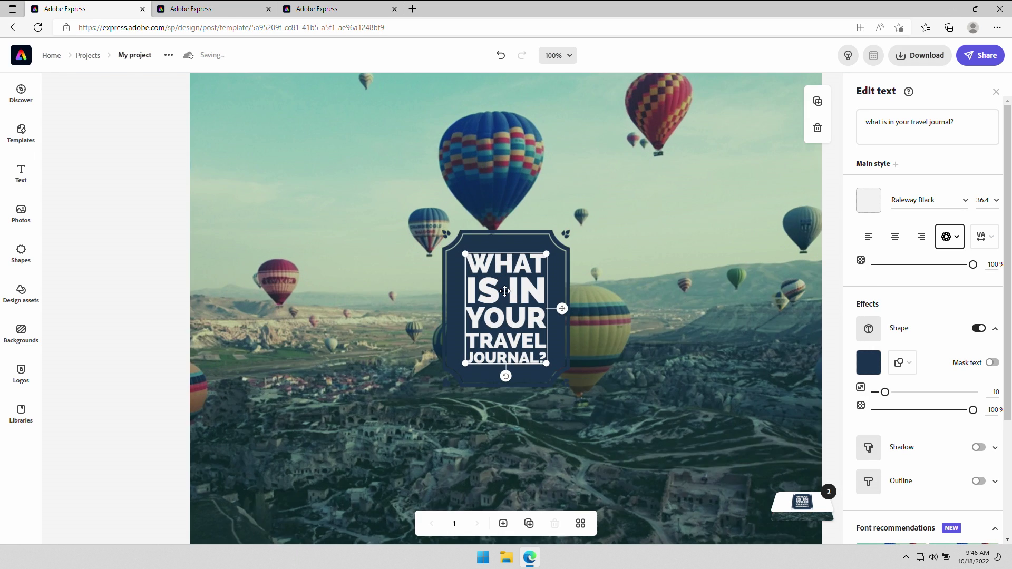
- Change the badge headline's font to Arbotek Ultra at size 36.9
{"action": "left_click", "coordinate": [965, 200]}
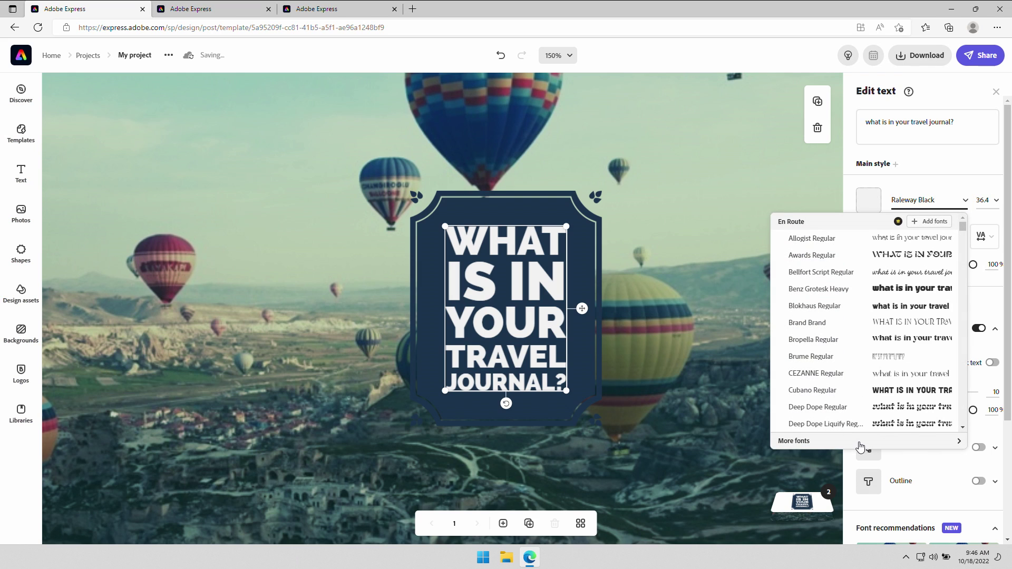
{"action": "left_click", "coordinate": [844, 311]}
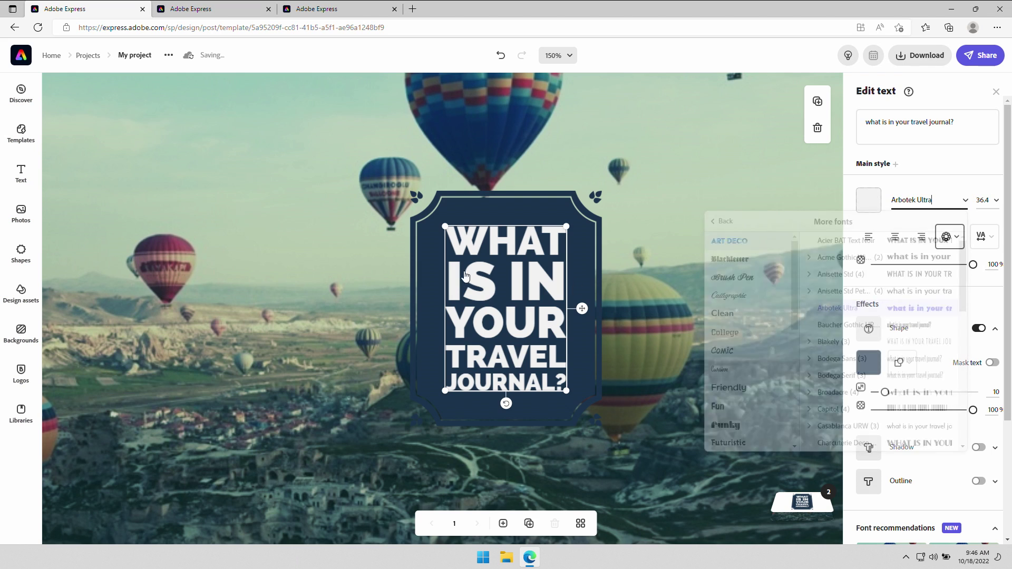
{"action": "left_click", "coordinate": [328, 243]}
{"action": "left_click", "coordinate": [492, 198]}
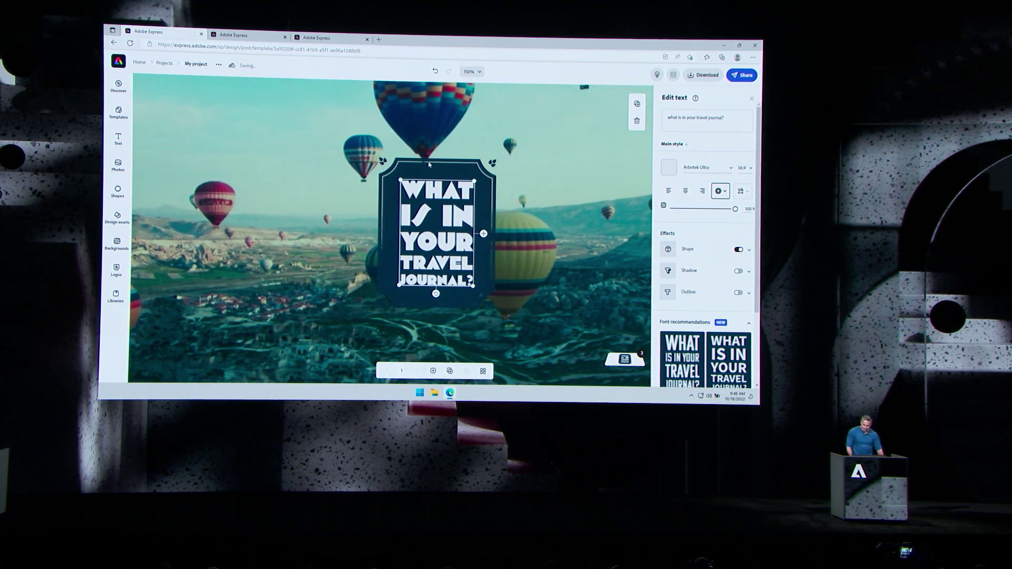
{"action": "scroll", "coordinate": [712, 376], "scroll_direction": "down", "scroll_amount": 3}
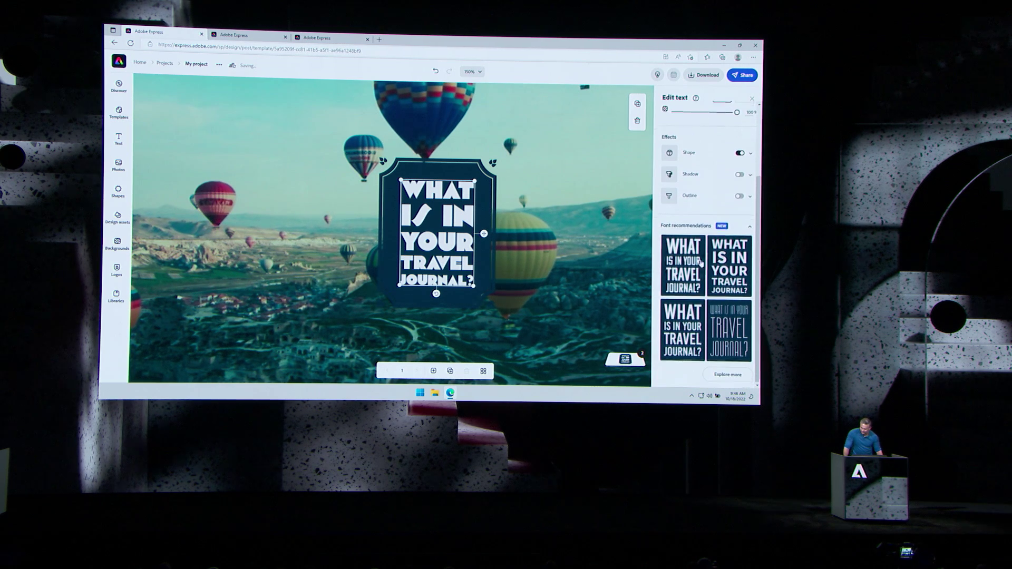
- Apply the thin condensed recommended style: small 'What is in your' over larger 'Travel Journal?'
{"action": "left_click", "coordinate": [713, 375]}
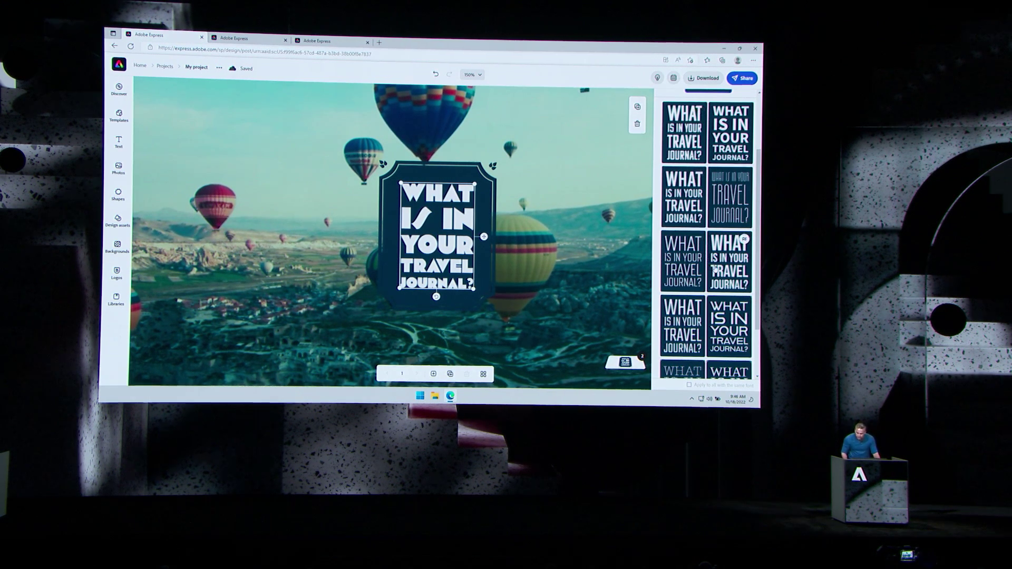
{"action": "left_click", "coordinate": [683, 327]}
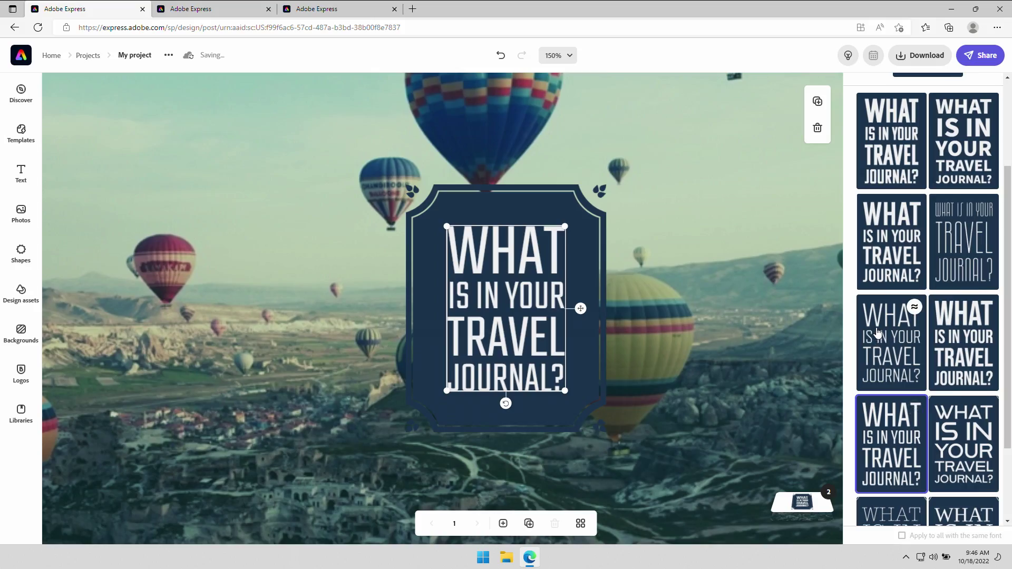
{"action": "left_click", "coordinate": [944, 174]}
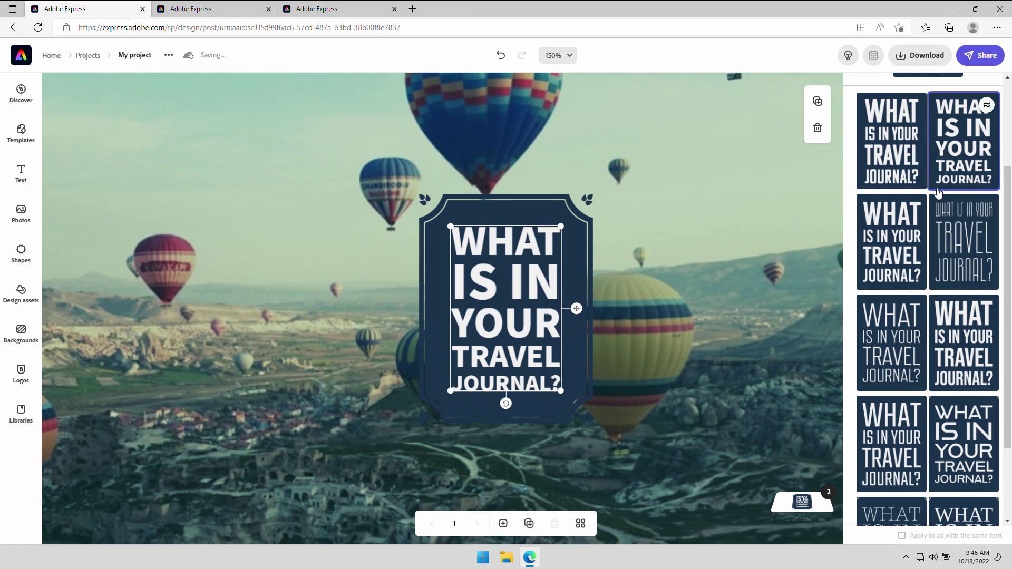
{"action": "left_click", "coordinate": [964, 241]}
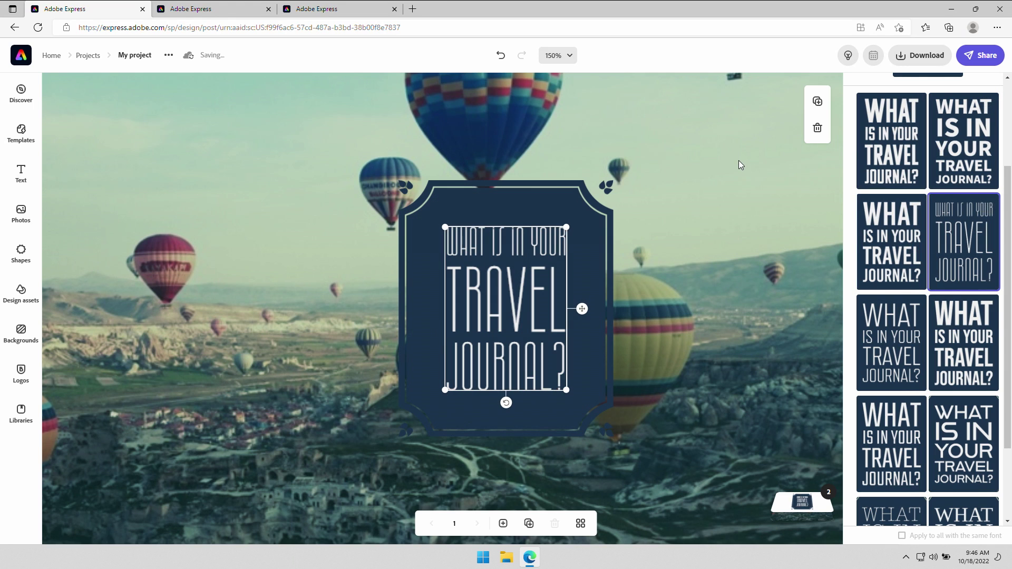
{"action": "left_click", "coordinate": [739, 161]}
{"action": "key", "text": "ctrl+0"}
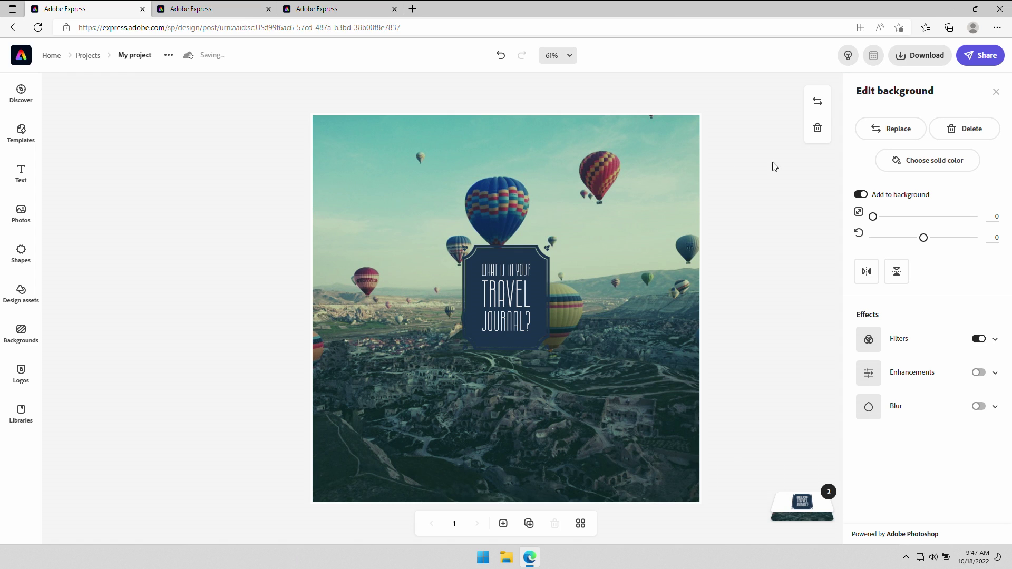
- Swap the hot-air balloon background for a misty hillside sunset photo from a 'scenic background' stock search
{"action": "left_click", "coordinate": [875, 129]}
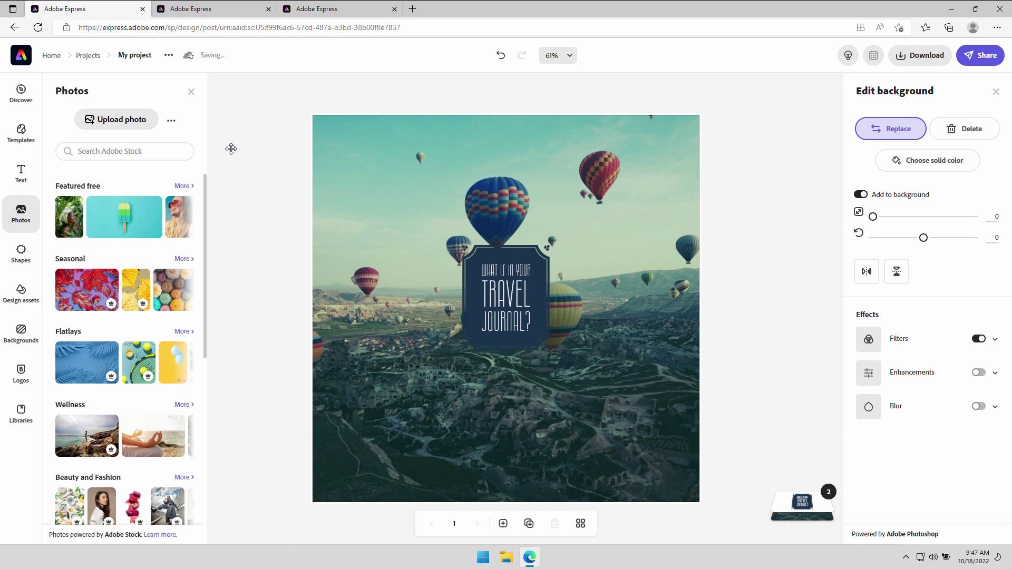
{"action": "left_click", "coordinate": [80, 152]}
{"action": "type", "text": "scenic background"}
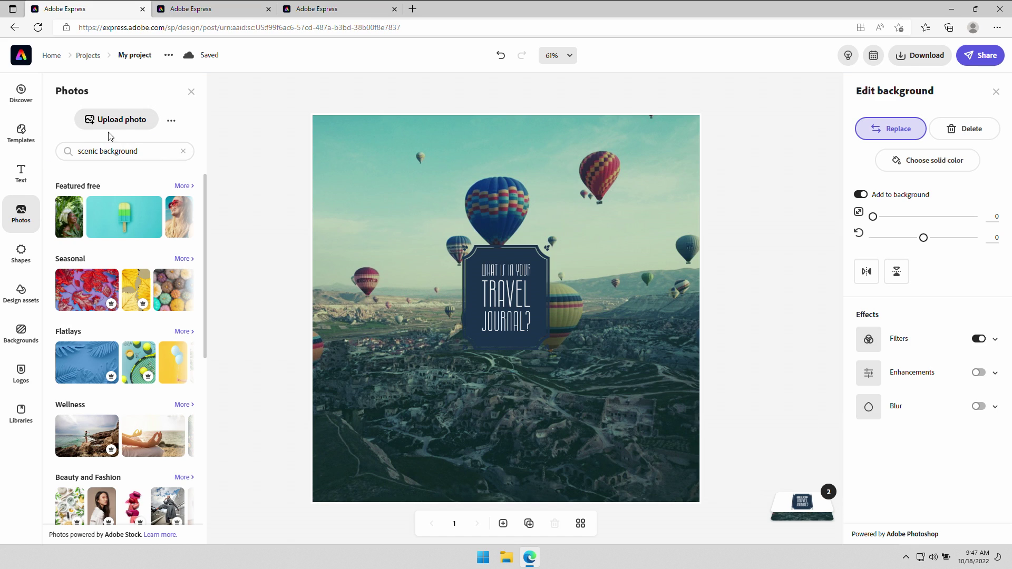
{"action": "key", "text": "Return"}
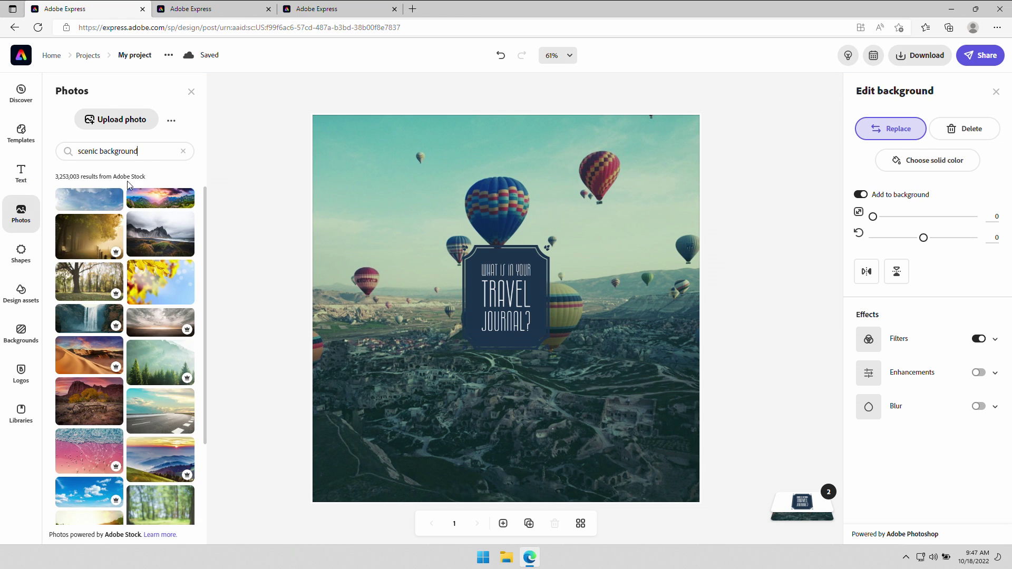
{"action": "scroll", "coordinate": [71, 203], "scroll_direction": "down", "scroll_amount": 3}
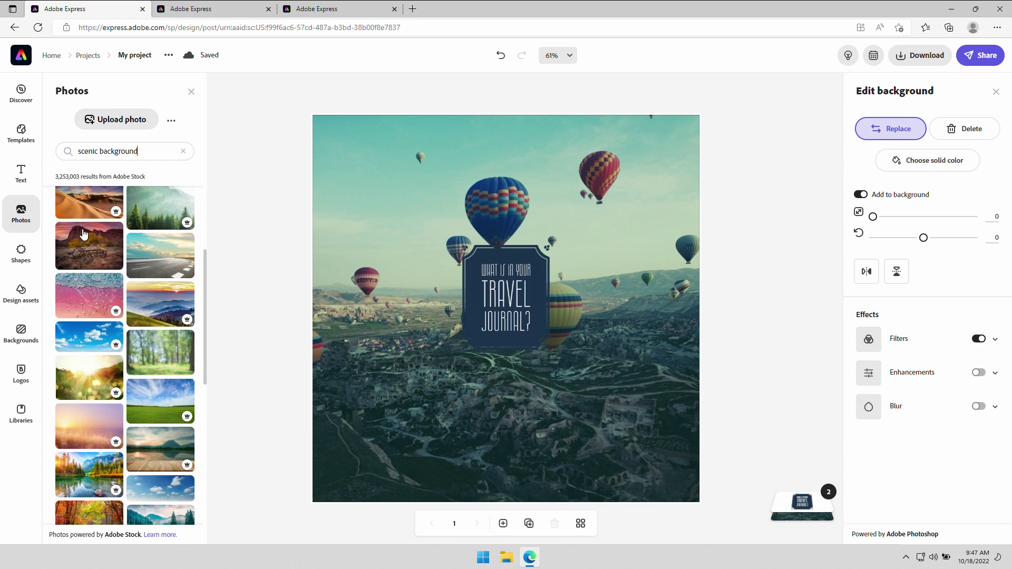
{"action": "scroll", "coordinate": [85, 235], "scroll_direction": "down", "scroll_amount": 4}
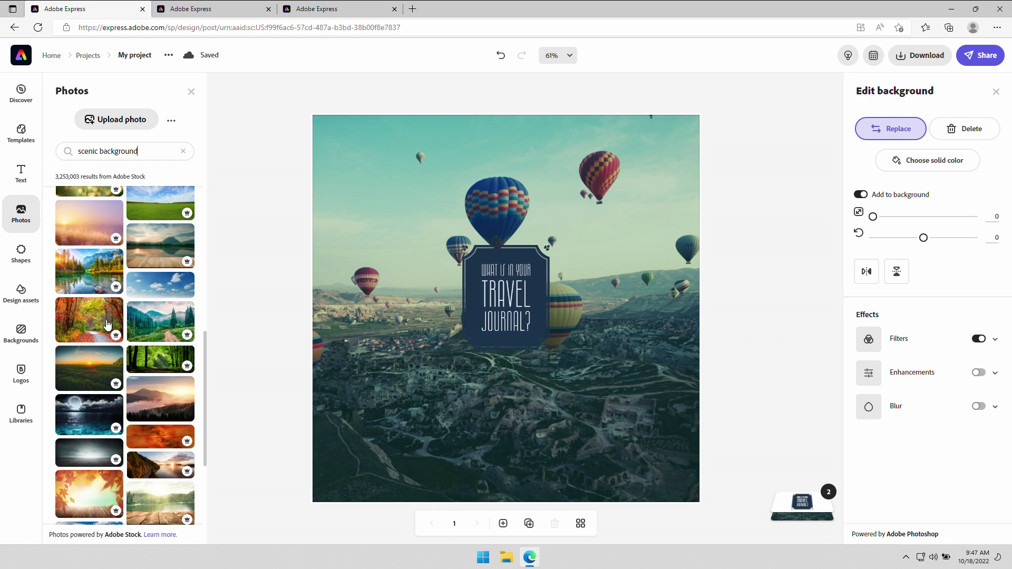
{"action": "scroll", "coordinate": [107, 324], "scroll_direction": "up", "scroll_amount": 3}
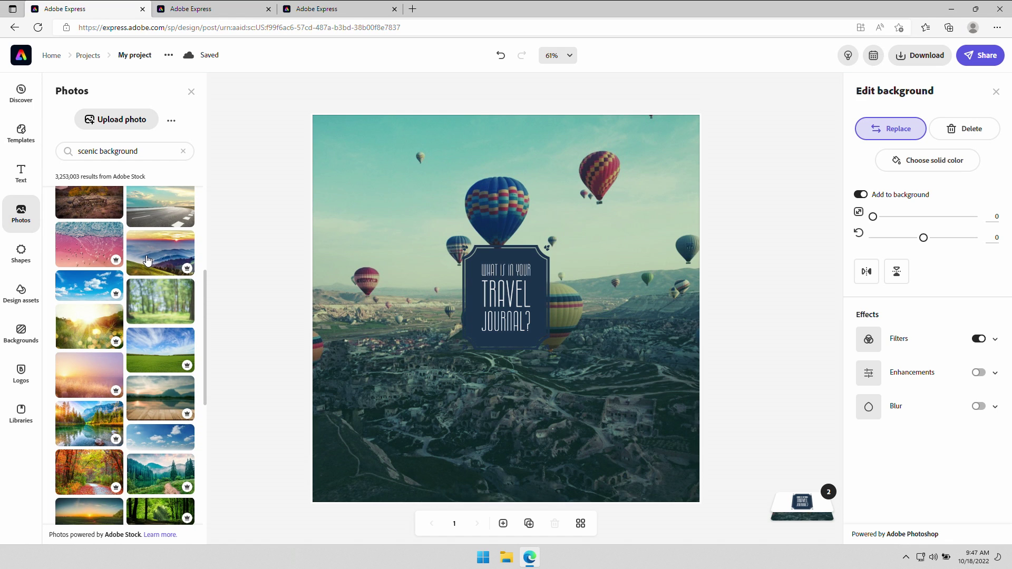
{"action": "left_click", "coordinate": [147, 260]}
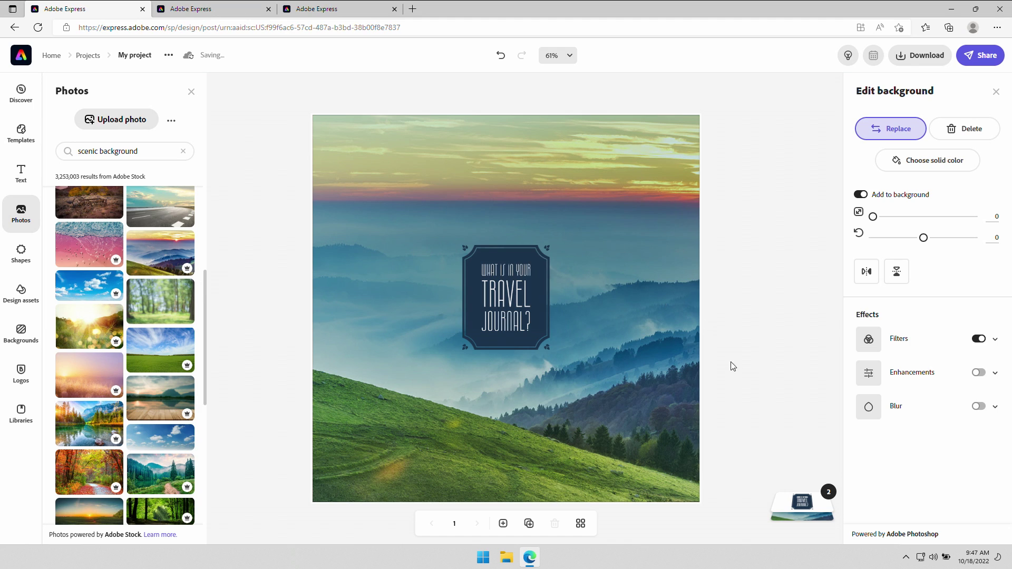
- Remove the background photo's colour filter and turn off 'Add to background' so it's freely editable
{"action": "left_click", "coordinate": [979, 340]}
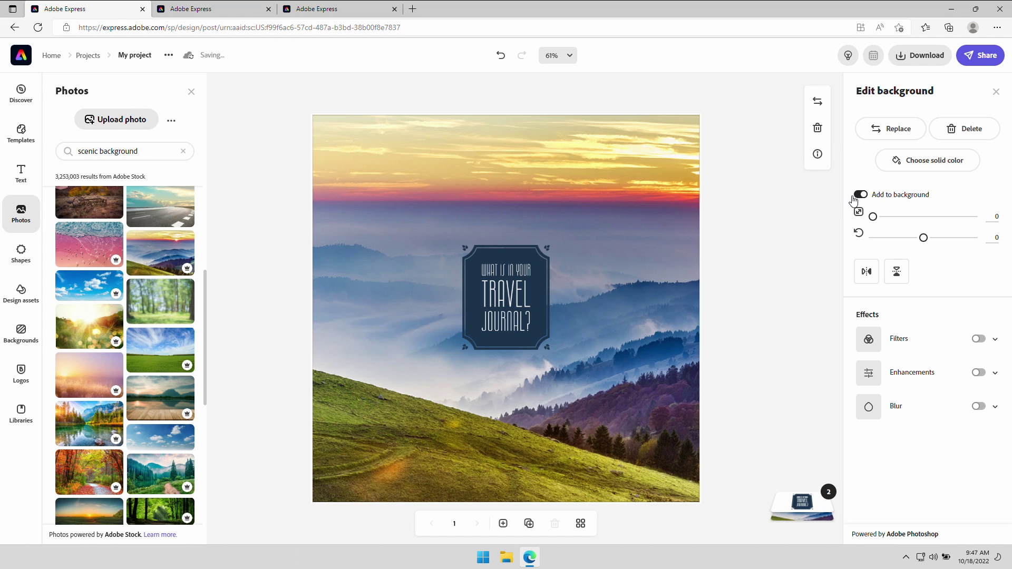
{"action": "left_click", "coordinate": [861, 195]}
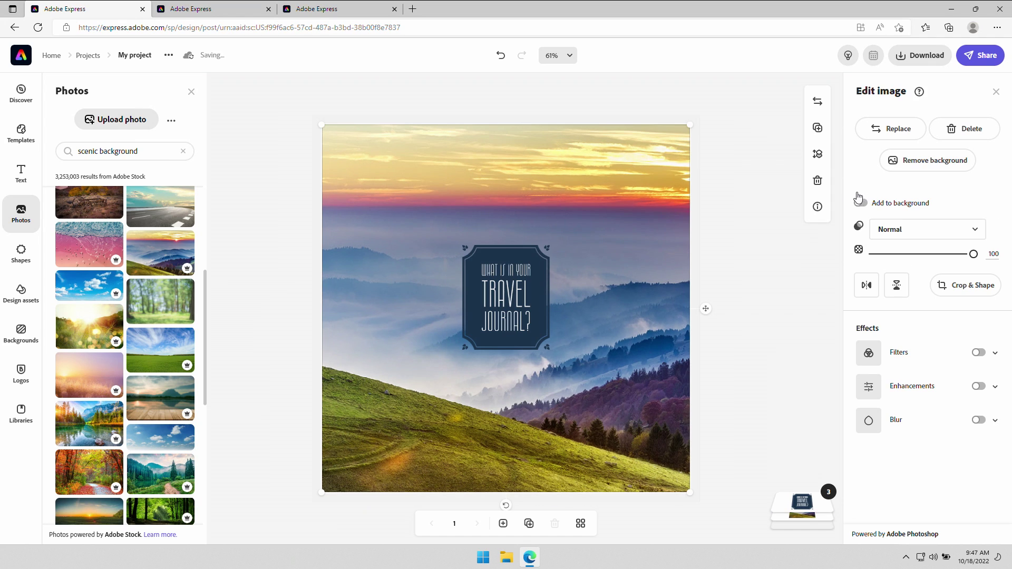
{"action": "left_click", "coordinate": [466, 101]}
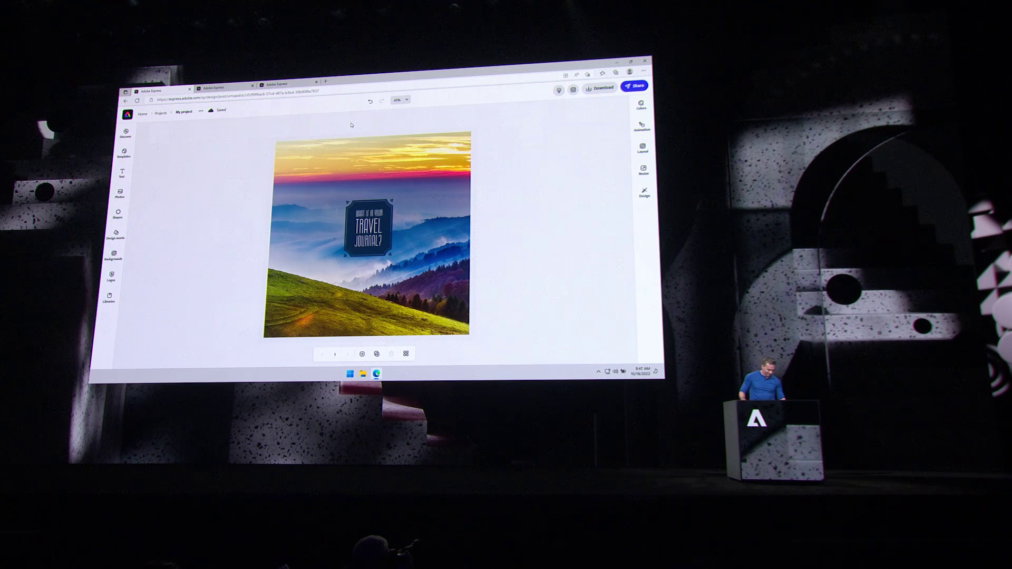
{"action": "left_click", "coordinate": [109, 297]}
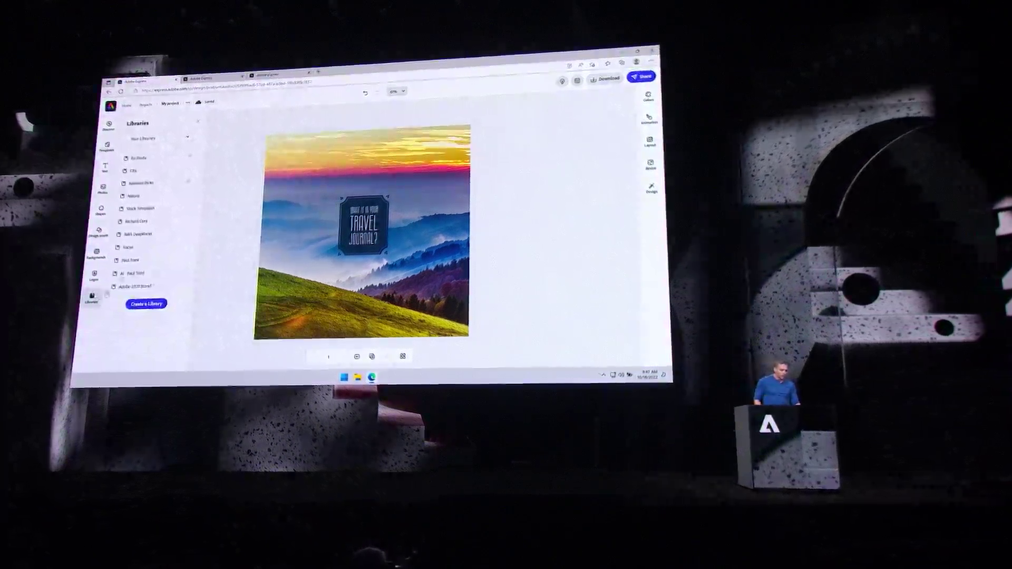
- Drag the travel collage sticker from the En Route library assets onto the post's top right
{"action": "left_click", "coordinate": [136, 157]}
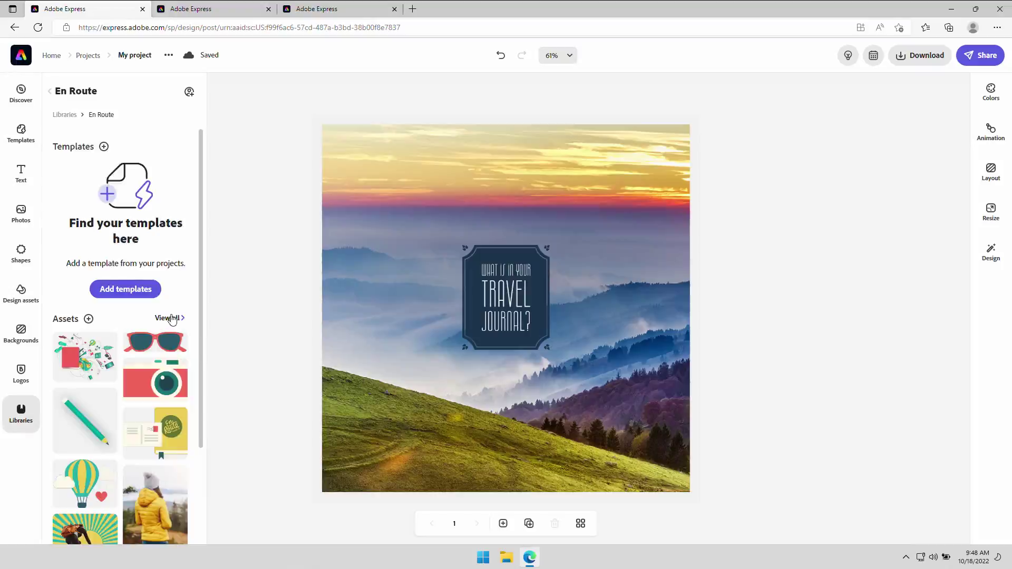
{"action": "left_click", "coordinate": [165, 317]}
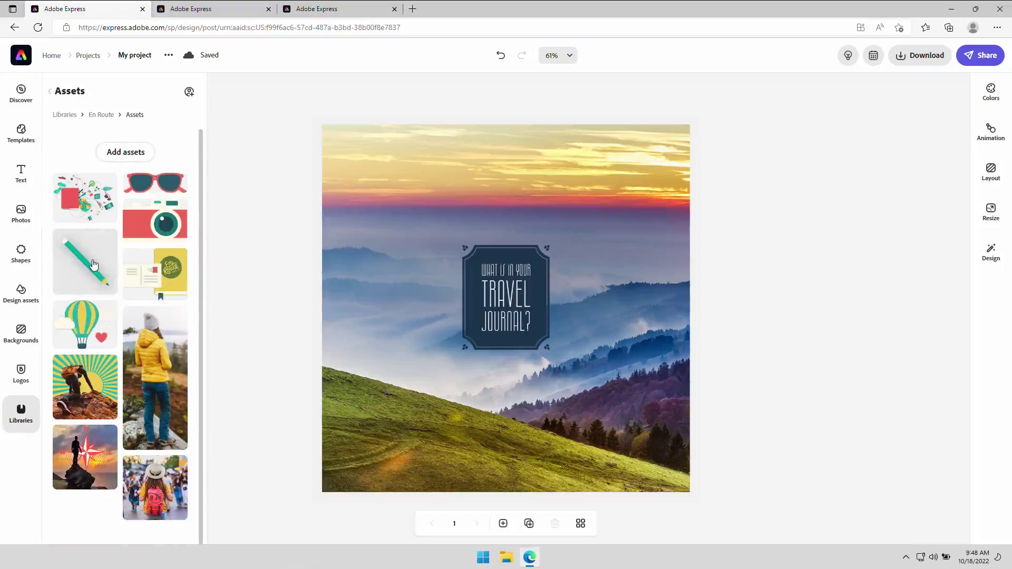
{"action": "scroll", "coordinate": [142, 306], "scroll_direction": "down", "scroll_amount": 5}
{"action": "scroll", "coordinate": [148, 296], "scroll_direction": "up", "scroll_amount": 5}
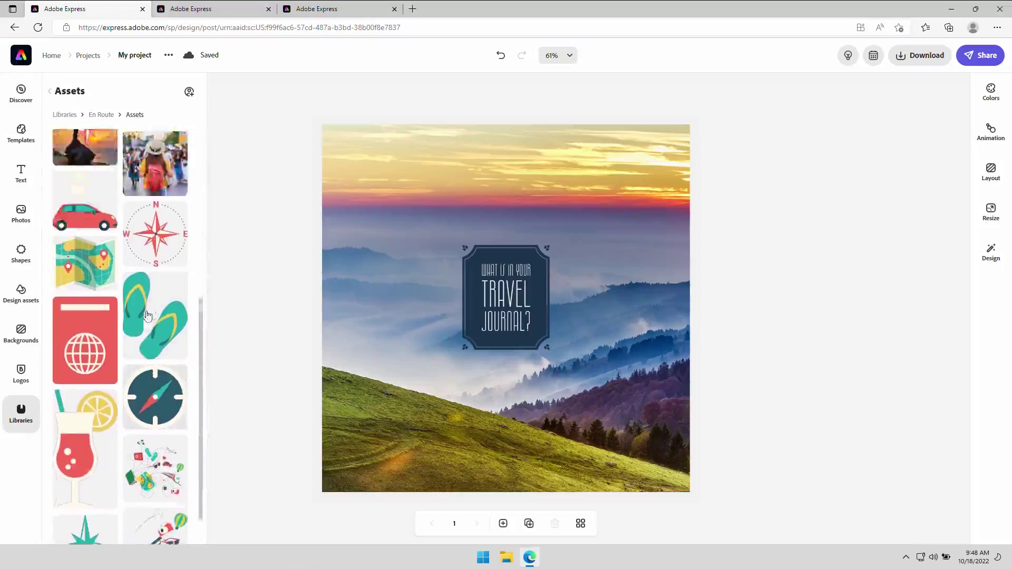
{"action": "left_click_drag", "start_coordinate": [152, 286], "coordinate": [651, 162]}
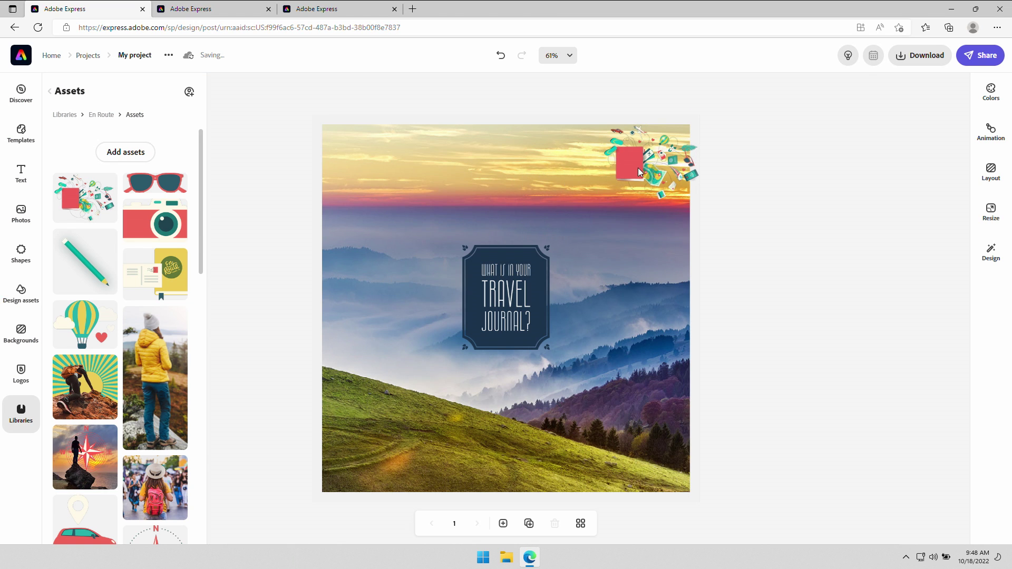
- Enlarge the collage across the page, tilt it about 20° clockwise, and bring the badge in front
{"action": "left_click", "coordinate": [633, 168]}
{"action": "left_click_drag", "start_coordinate": [601, 201], "coordinate": [347, 454]}
{"action": "left_click_drag", "start_coordinate": [507, 437], "coordinate": [563, 428]}
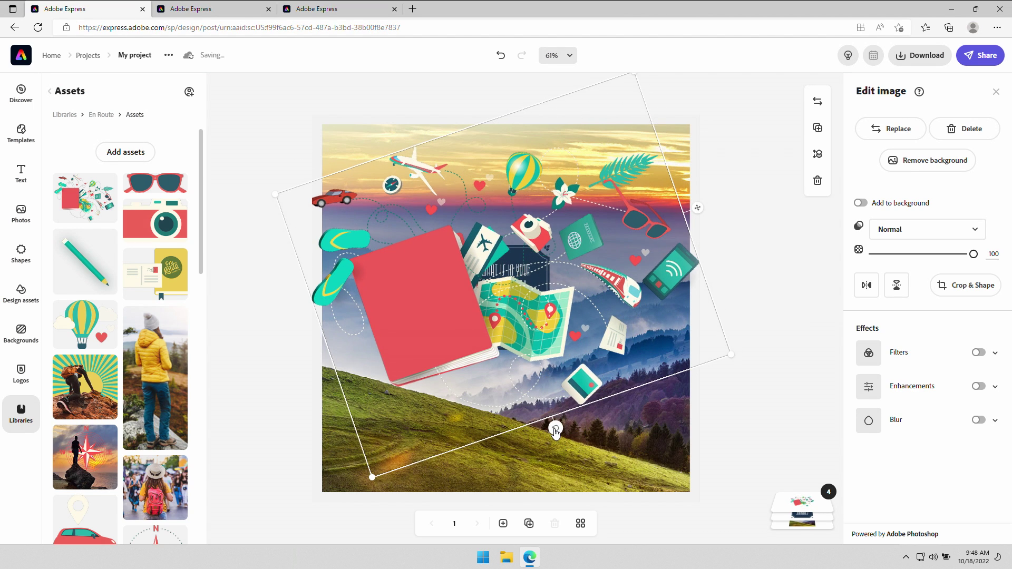
{"action": "key", "text": "ctrl+["}
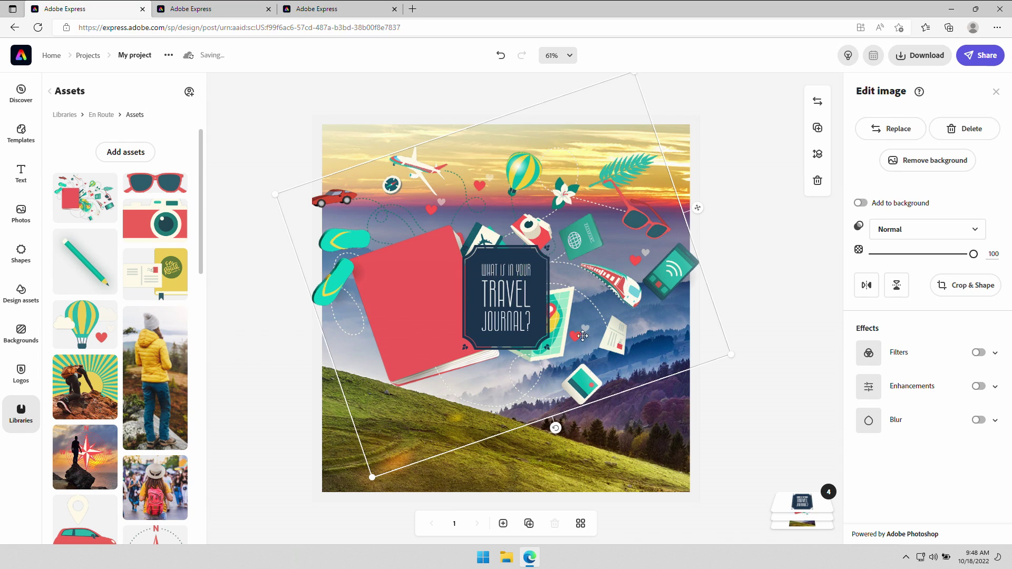
- Move the Travel Journal badge onto the red journal cover and rotate it to match the tilt
{"action": "left_click_drag", "start_coordinate": [512, 285], "coordinate": [433, 335]}
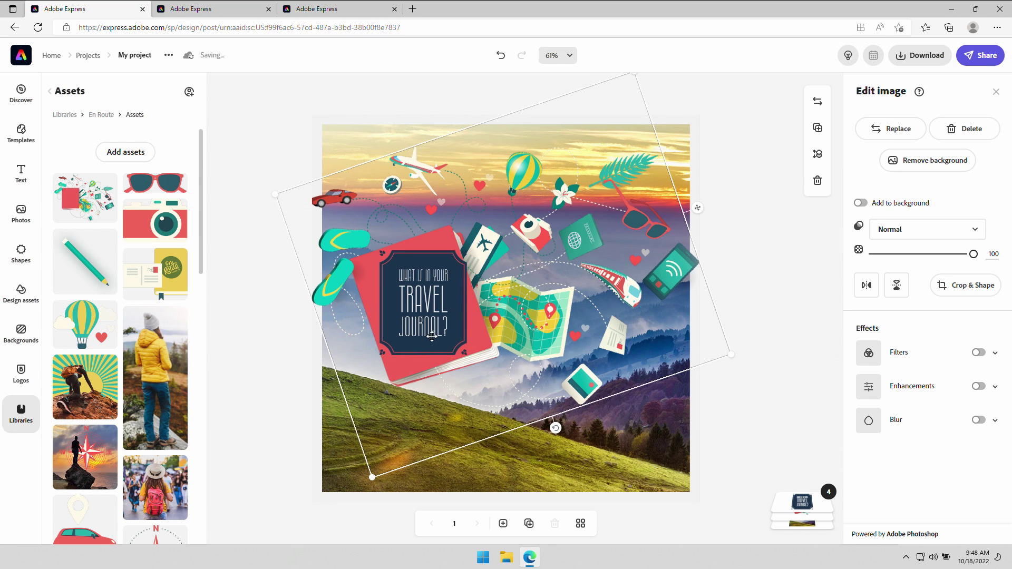
{"action": "left_click", "coordinate": [421, 322]}
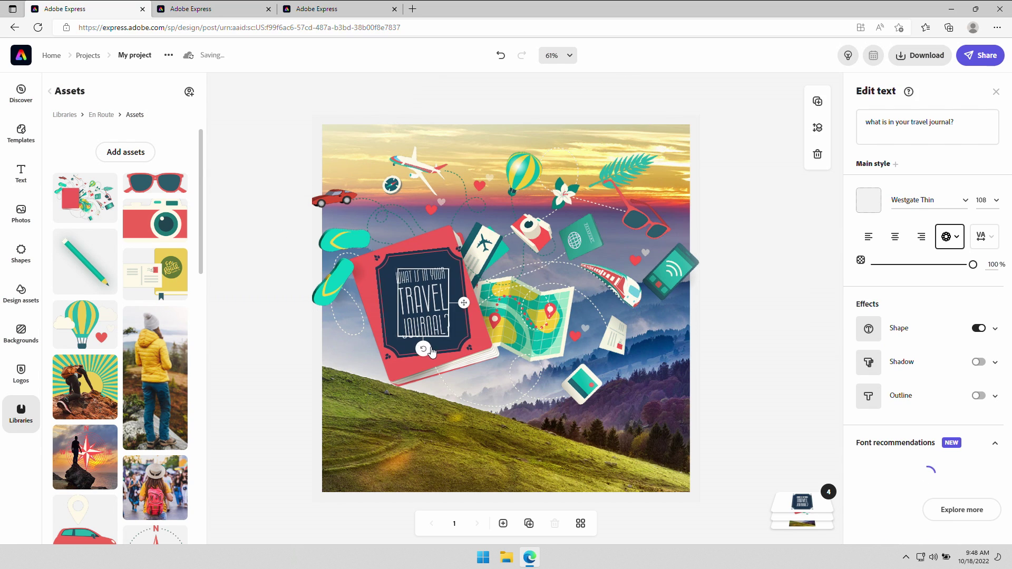
{"action": "left_click_drag", "start_coordinate": [422, 349], "coordinate": [438, 346]}
- Add the pencil sticker to the journal and the yellow-jacket hiker photo below it
{"action": "mouse_move", "coordinate": [89, 269]}
{"action": "left_mouse_down"}
{"action": "mouse_move", "coordinate": [396, 346]}
{"action": "mouse_move", "coordinate": [35, 248]}
{"action": "left_mouse_up"}
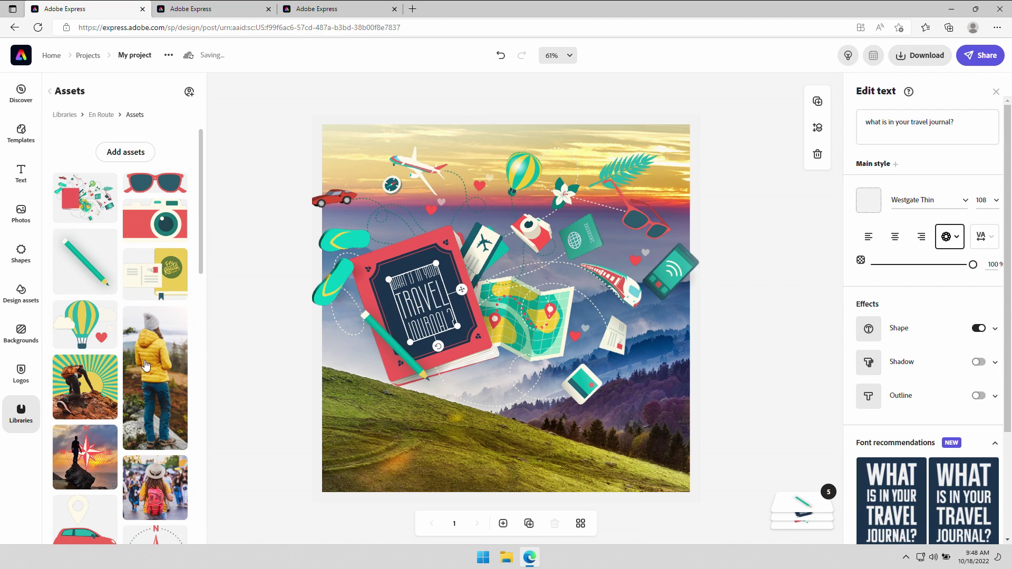
{"action": "mouse_move", "coordinate": [144, 365]}
{"action": "left_mouse_down"}
{"action": "mouse_move", "coordinate": [426, 394]}
{"action": "mouse_move", "coordinate": [429, 409]}
{"action": "left_mouse_up"}
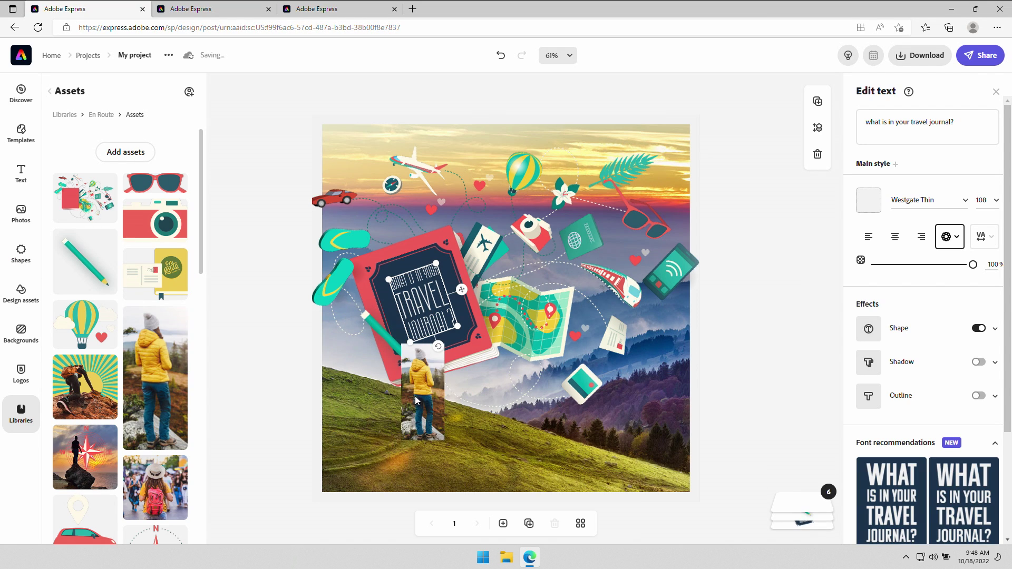
{"action": "left_click", "coordinate": [416, 393]}
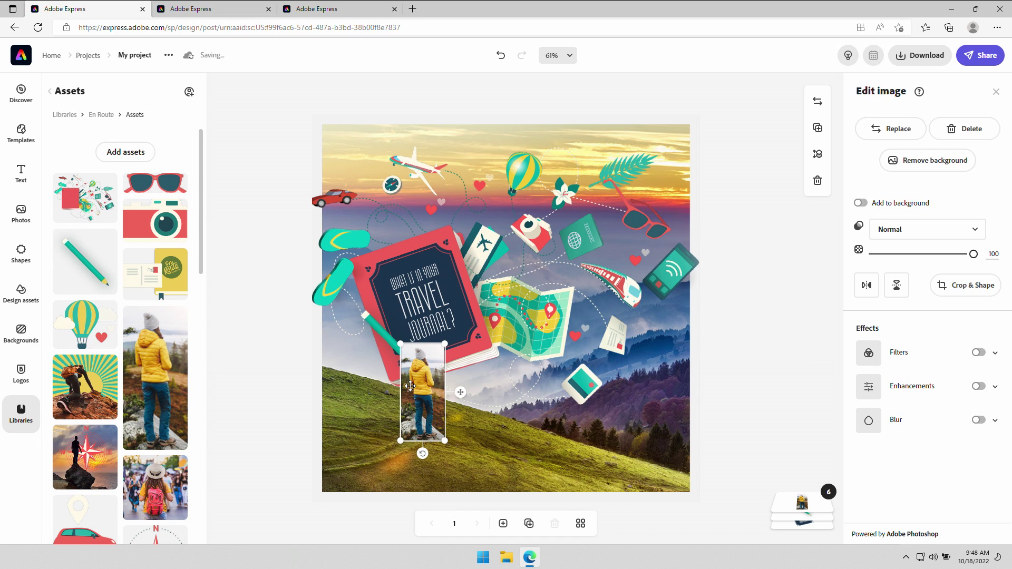
{"action": "scroll", "coordinate": [411, 386], "scroll_direction": "up", "scroll_amount": 5}
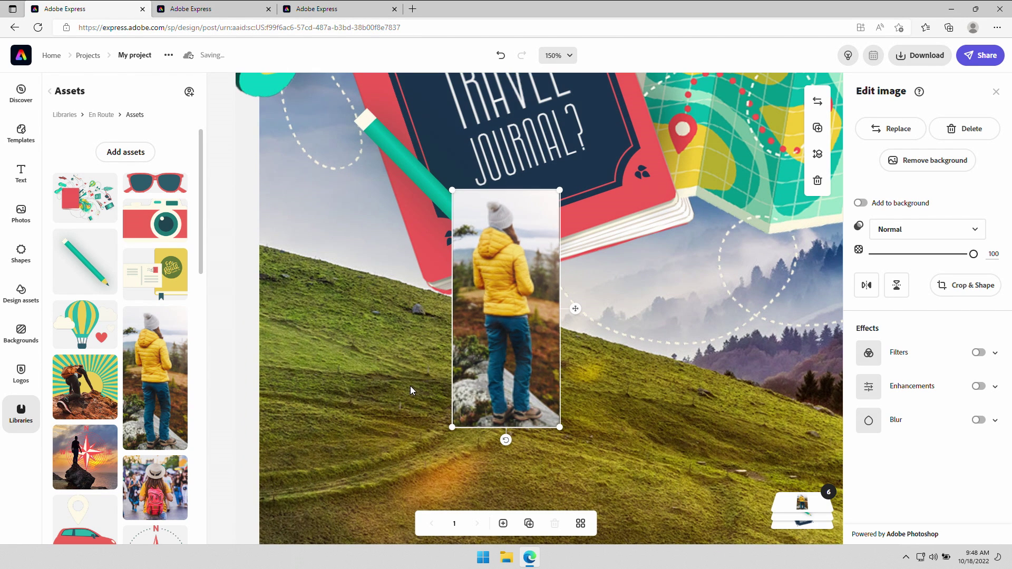
- Remove the hiker photo's background, accept the cutout, and switch to the Express home page tab
{"action": "scroll", "coordinate": [410, 390], "scroll_direction": "up", "scroll_amount": 3}
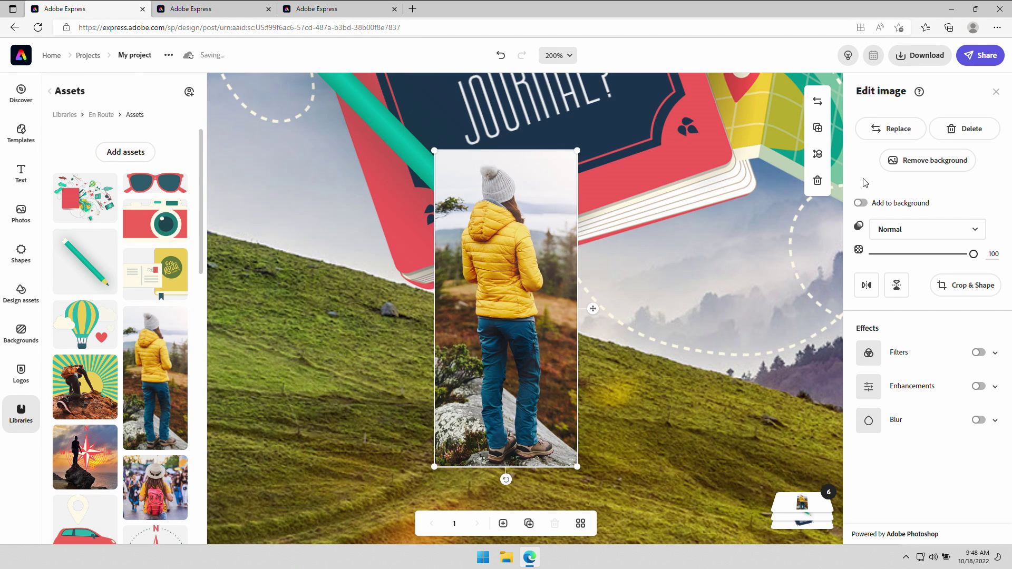
{"action": "left_click", "coordinate": [914, 159]}
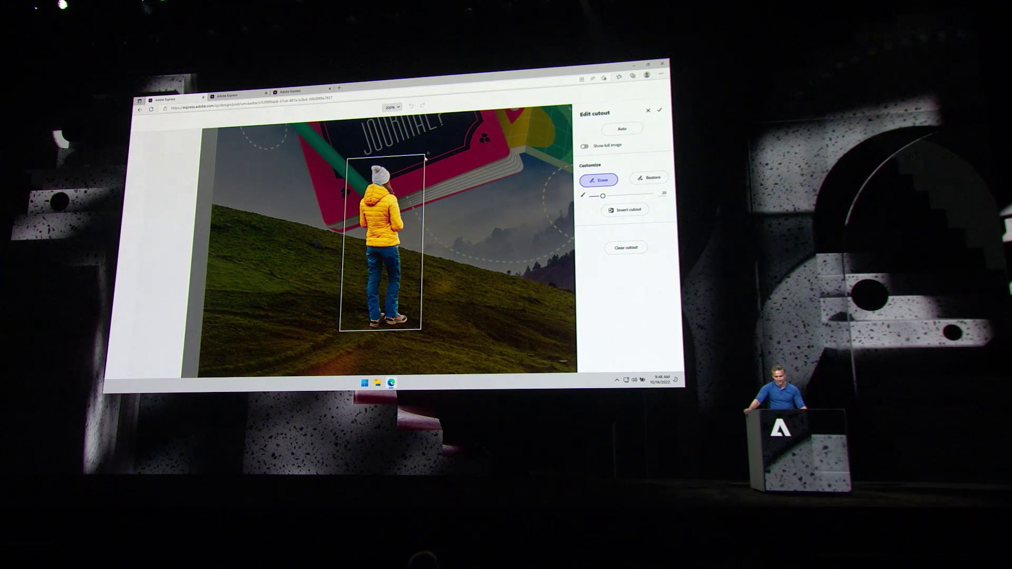
{"action": "left_click", "coordinate": [992, 94]}
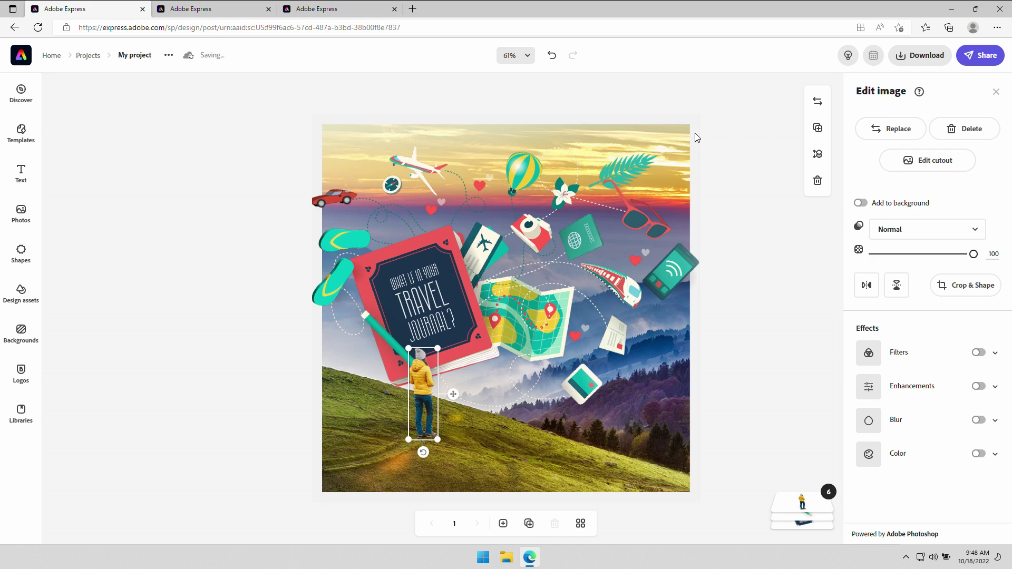
{"action": "left_click", "coordinate": [185, 268]}
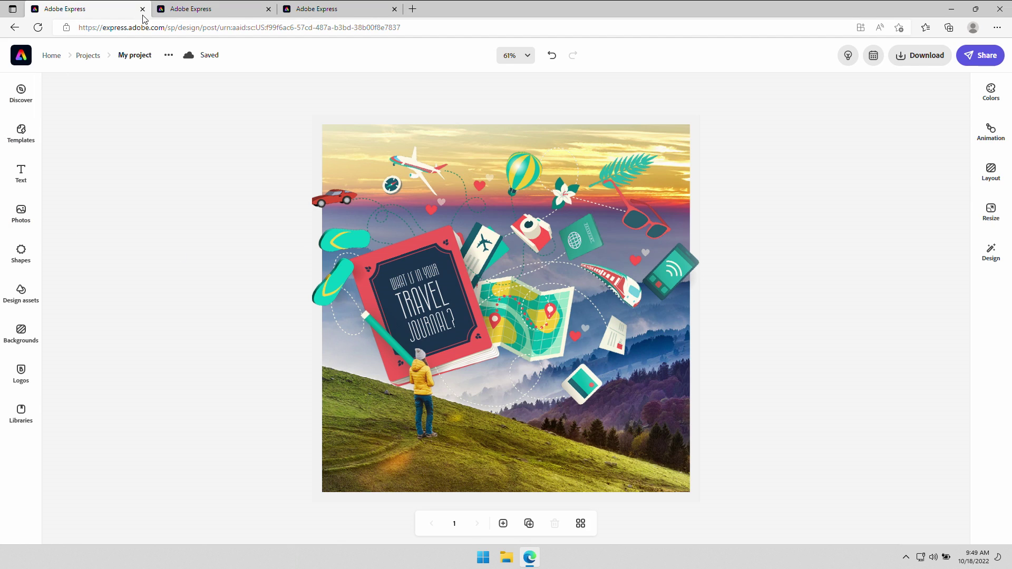
{"action": "left_click", "coordinate": [170, 10]}
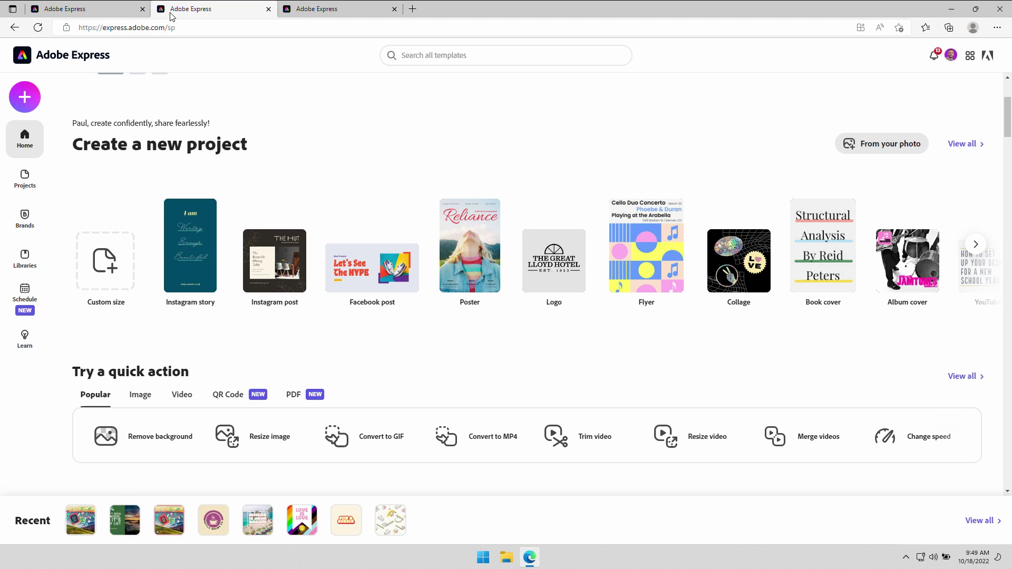
{"action": "left_click", "coordinate": [18, 225]}
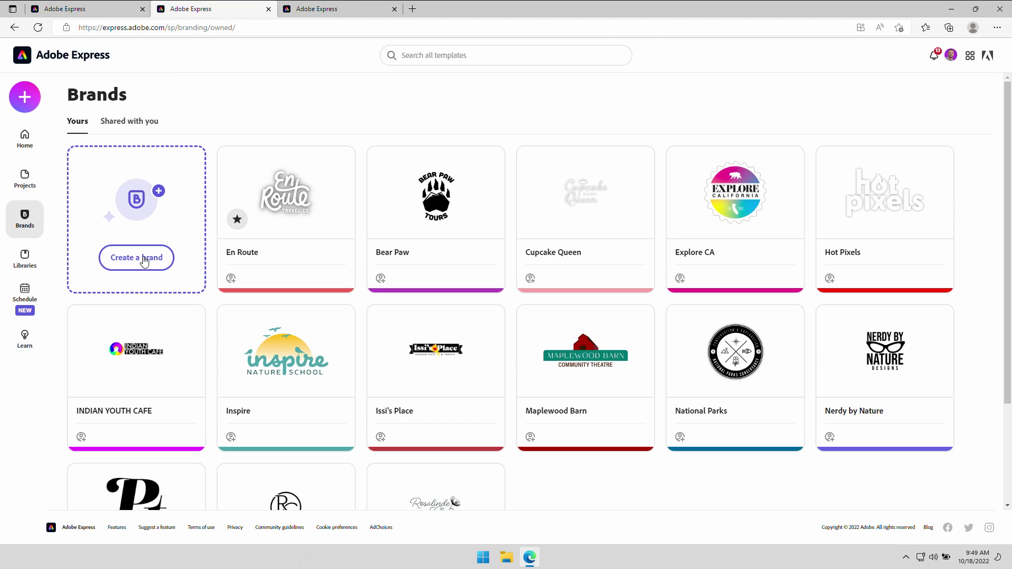
{"action": "left_click", "coordinate": [274, 224]}
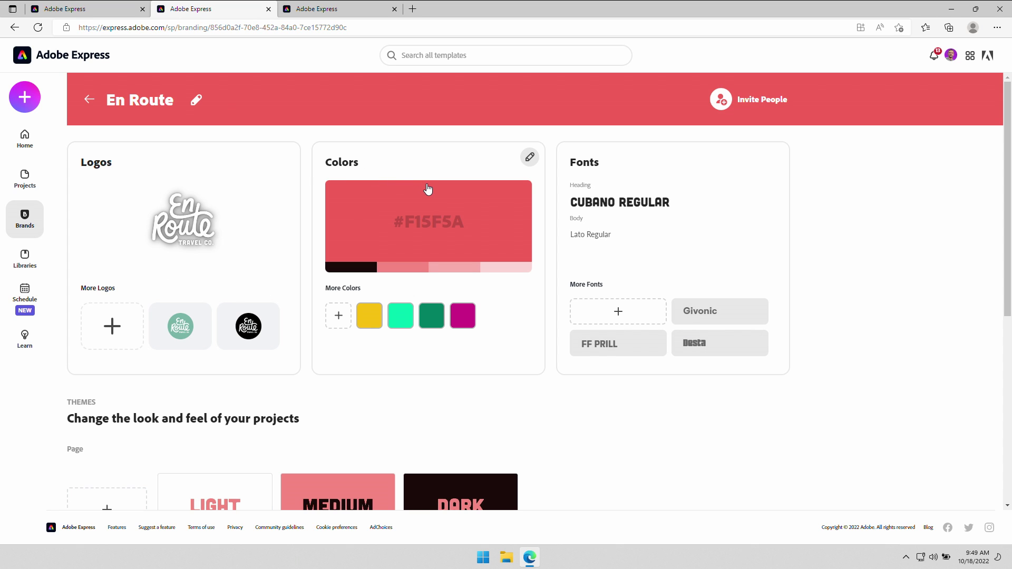
{"action": "left_click", "coordinate": [635, 312]}
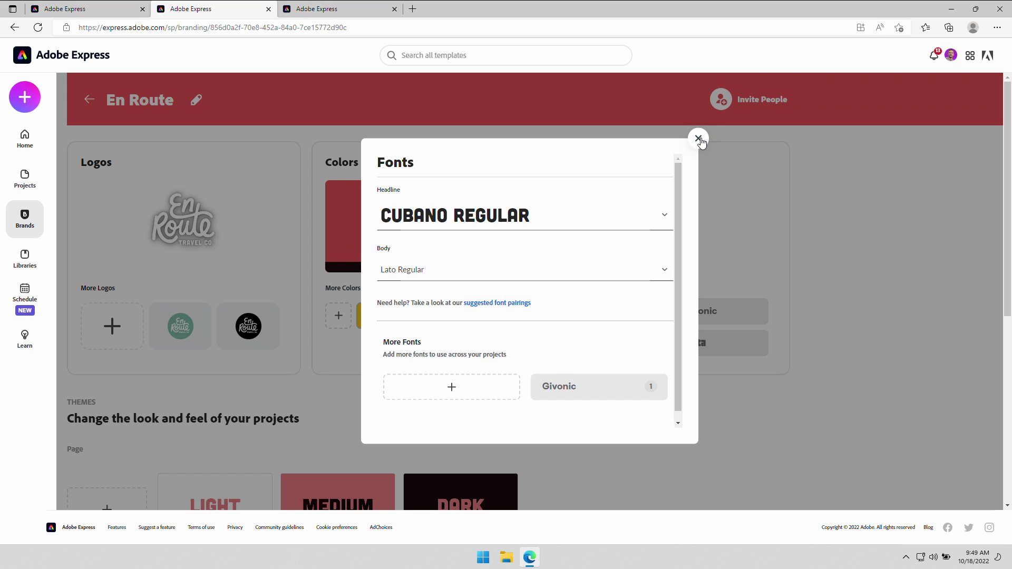
{"action": "left_click", "coordinate": [698, 139]}
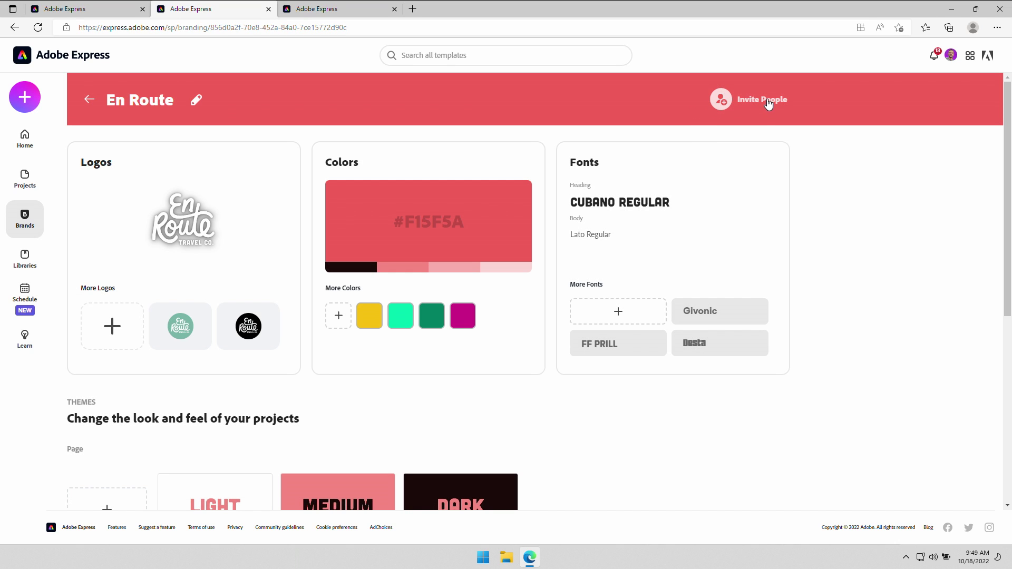
{"action": "left_click", "coordinate": [768, 102]}
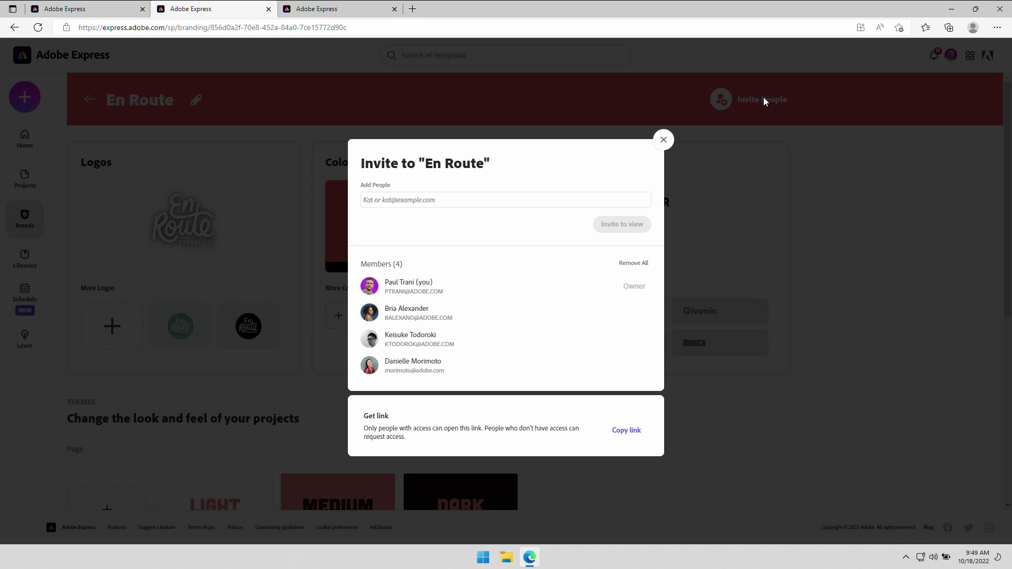
{"action": "left_click", "coordinate": [663, 140]}
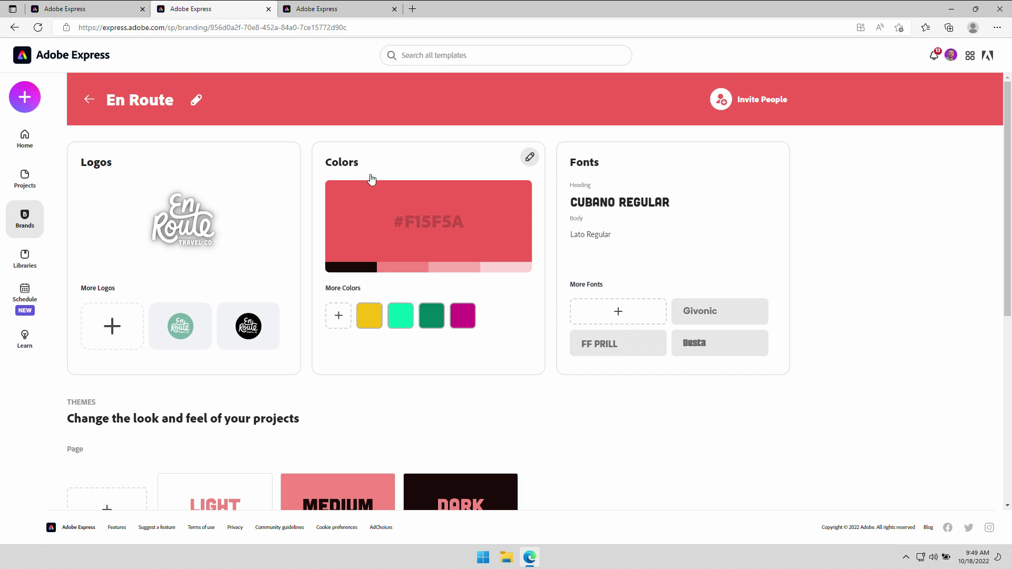
{"action": "left_click", "coordinate": [64, 11]}
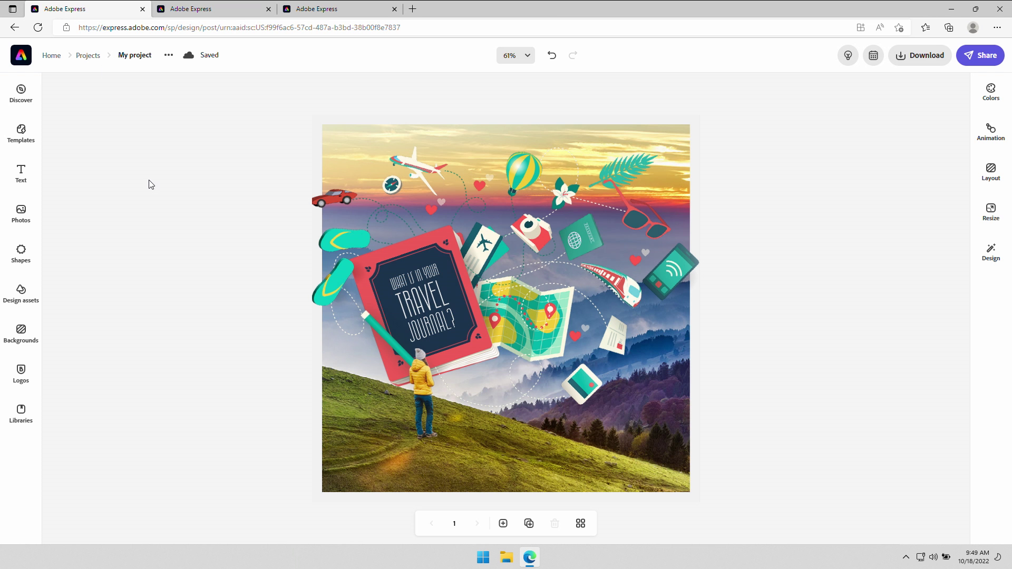
{"action": "left_click", "coordinate": [992, 252]}
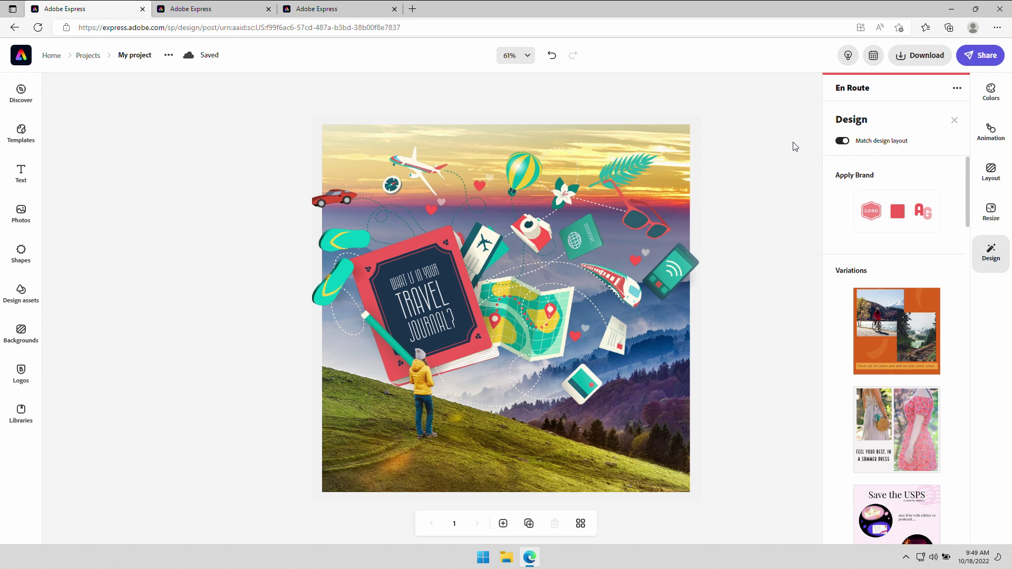
- Apply the En Route brand, dismiss the design suggestions, and move the logo to the bottom-left corner
{"action": "left_click", "coordinate": [872, 220]}
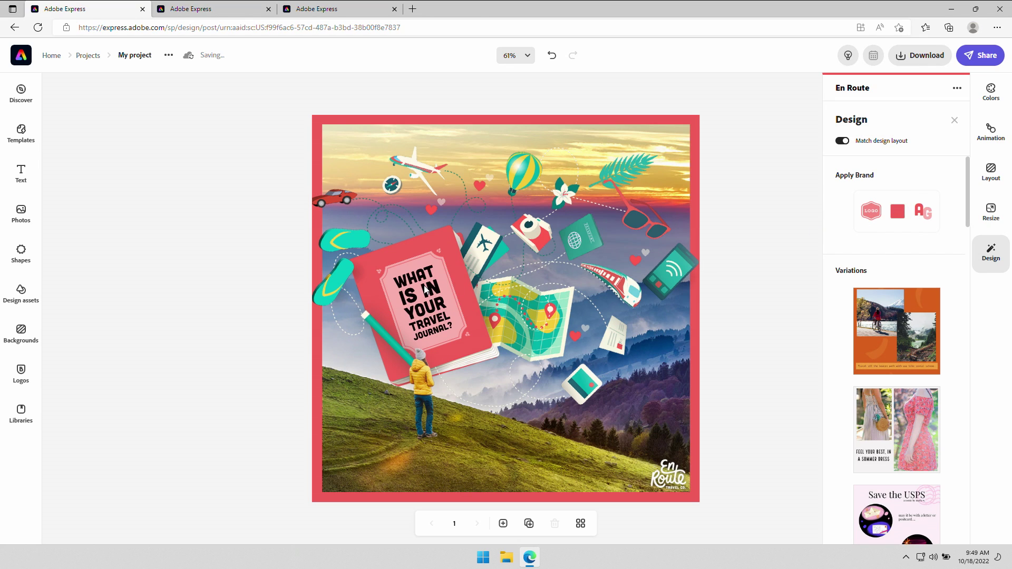
{"action": "left_click", "coordinate": [266, 295]}
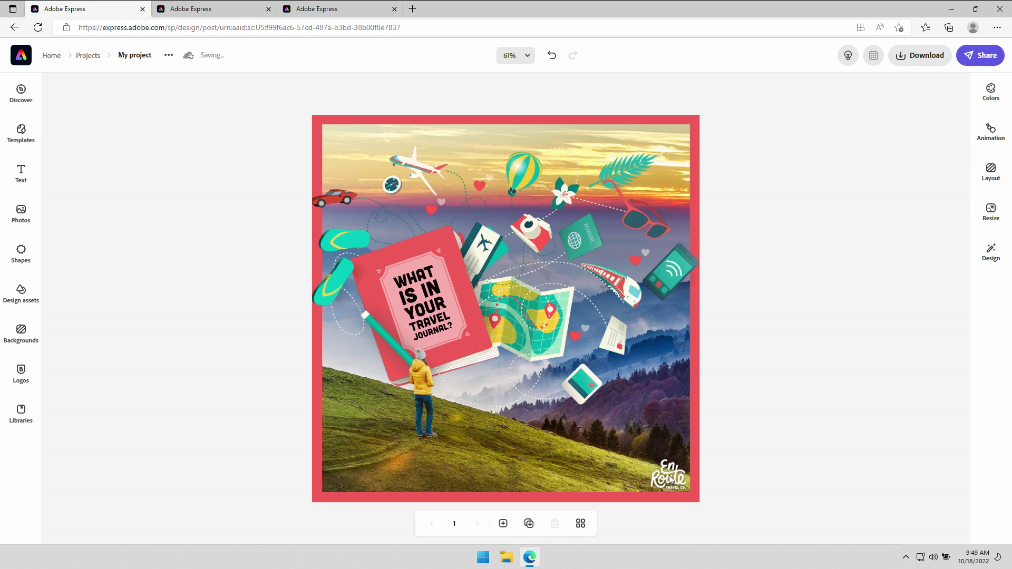
{"action": "left_click_drag", "start_coordinate": [671, 478], "coordinate": [357, 470]}
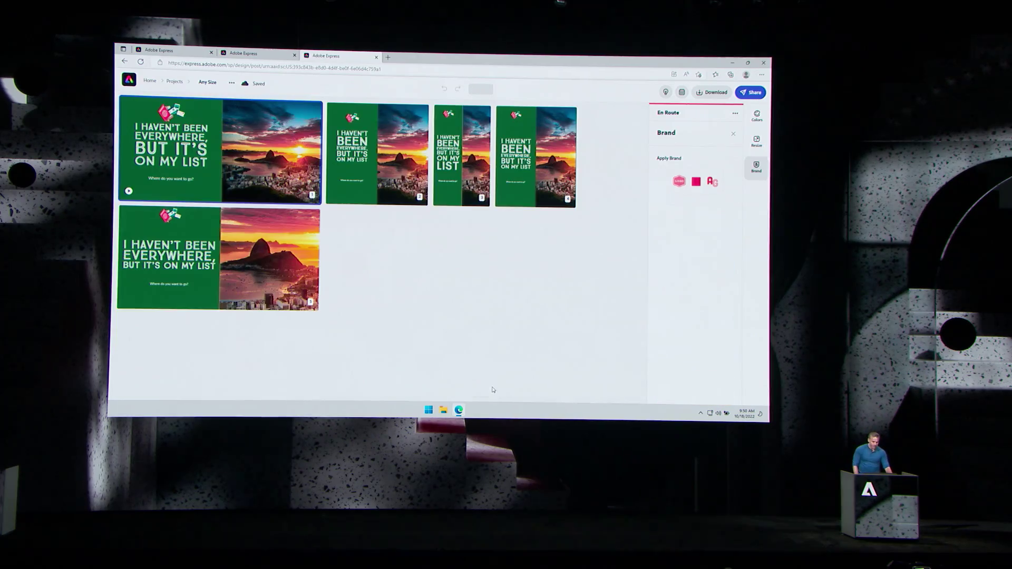
- Duplicate page 5 as a sixth page and resize it to a Snapchat story
{"action": "left_click", "coordinate": [282, 258]}
{"action": "left_click", "coordinate": [444, 388]}
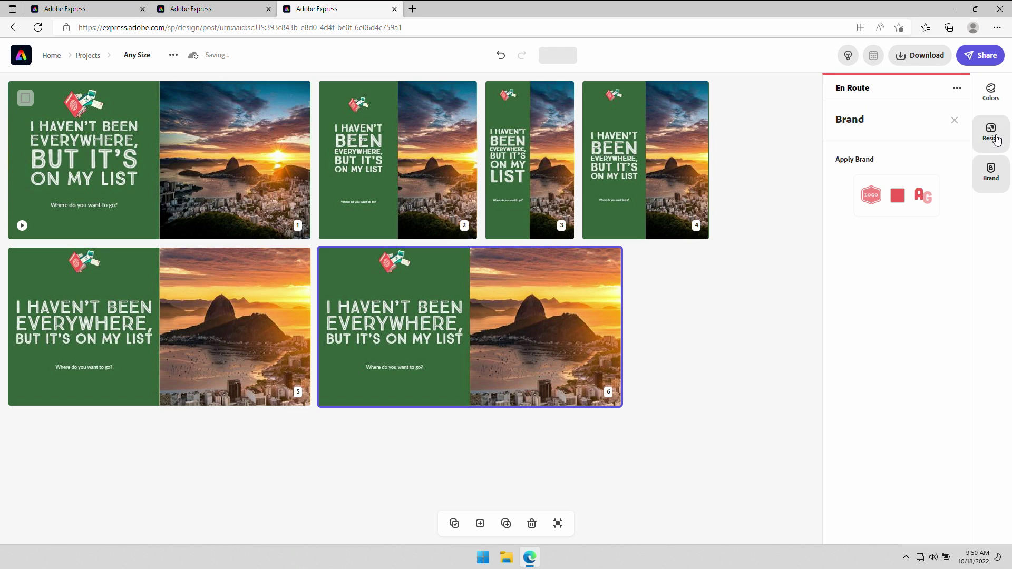
{"action": "left_click", "coordinate": [991, 133]}
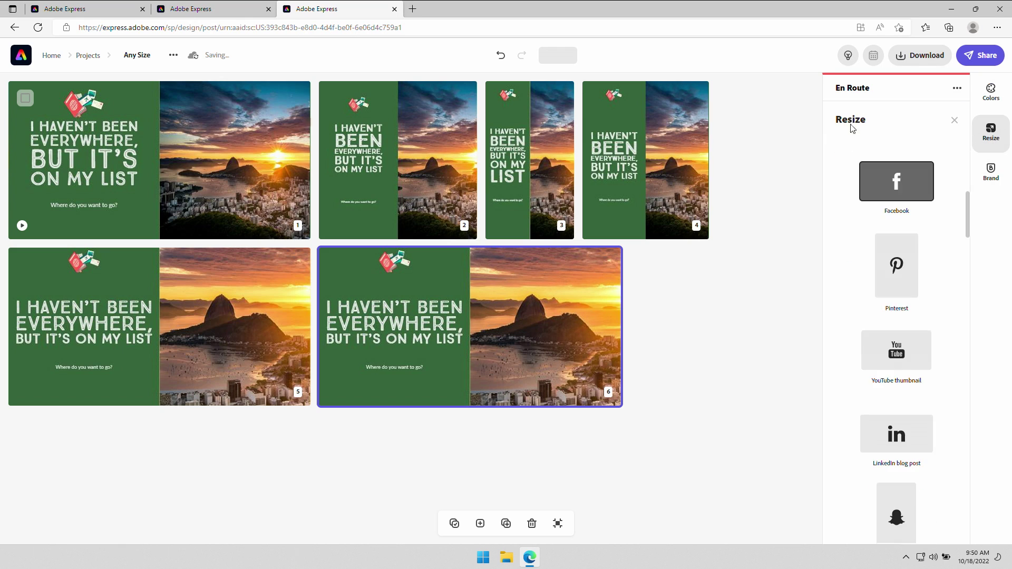
{"action": "left_click", "coordinate": [891, 259]}
{"action": "left_click", "coordinate": [886, 352]}
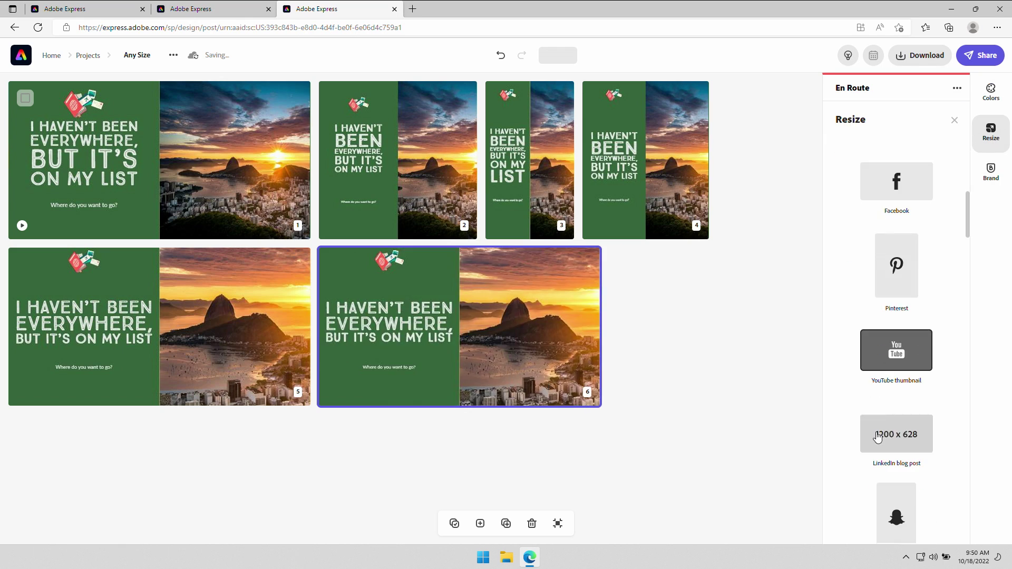
{"action": "left_click", "coordinate": [891, 435]}
{"action": "scroll", "coordinate": [892, 435], "scroll_direction": "down", "scroll_amount": 3}
{"action": "left_click", "coordinate": [906, 341]}
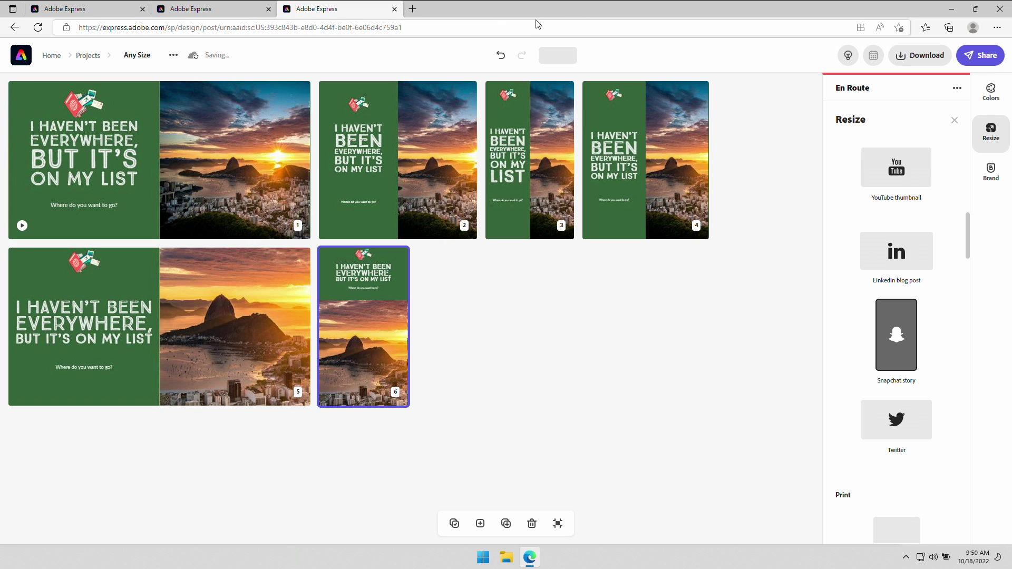
- Apply the pink En Route brand to all six pages, then return to the travel-journal post
{"action": "key", "text": "ctrl+a"}
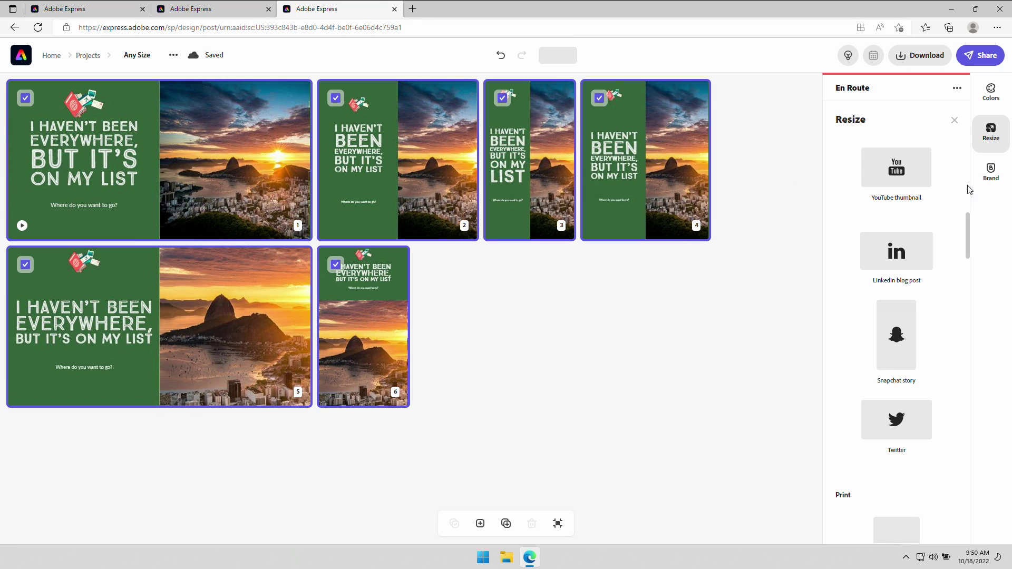
{"action": "left_click", "coordinate": [989, 174]}
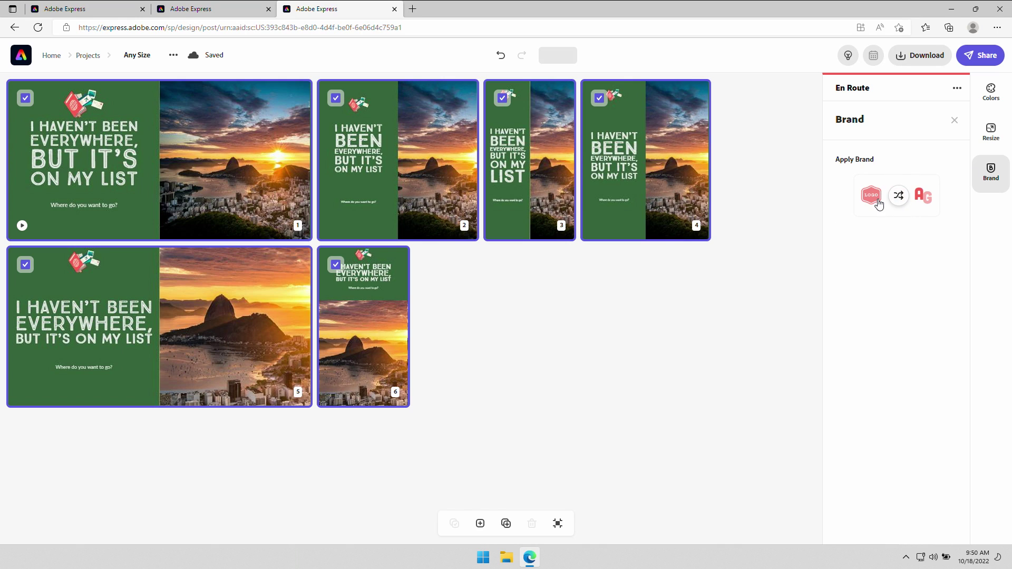
{"action": "left_click", "coordinate": [899, 196]}
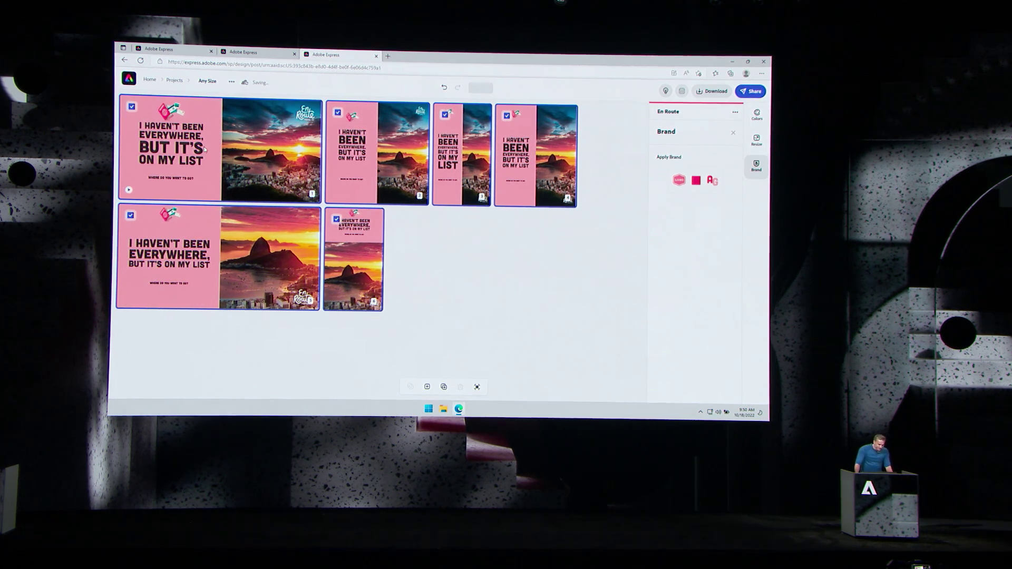
{"action": "left_click", "coordinate": [195, 49]}
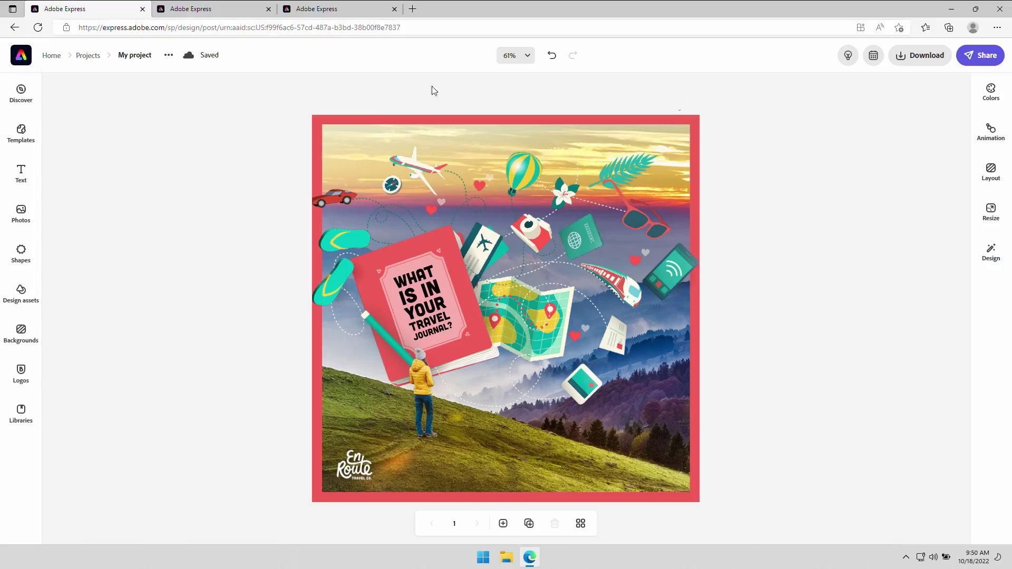
- Start publishing the post to social media with Twitter, Facebook and LinkedIn as channels
{"action": "left_click", "coordinate": [751, 92]}
{"action": "left_click", "coordinate": [936, 86]}
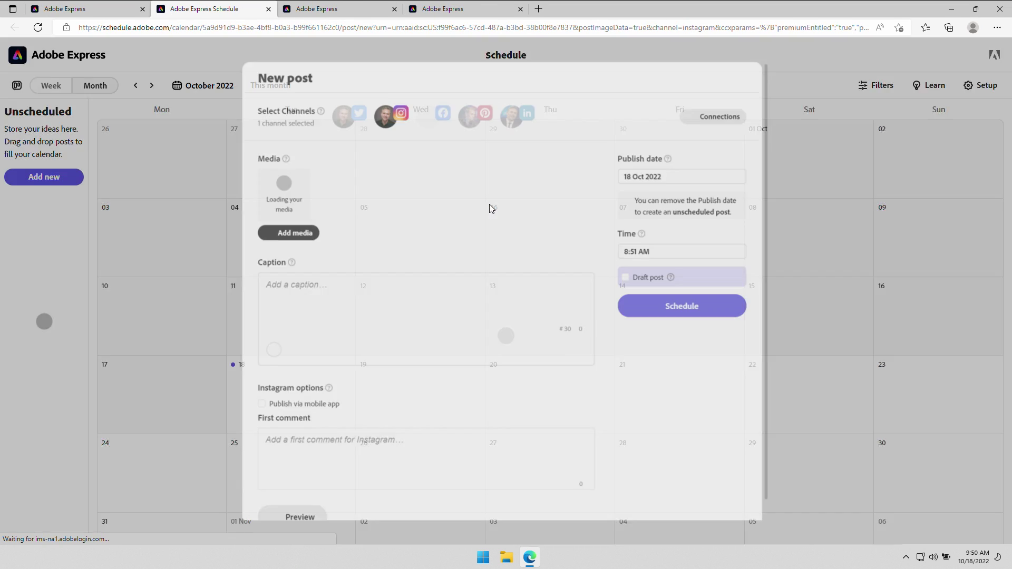
{"action": "left_click", "coordinate": [328, 100]}
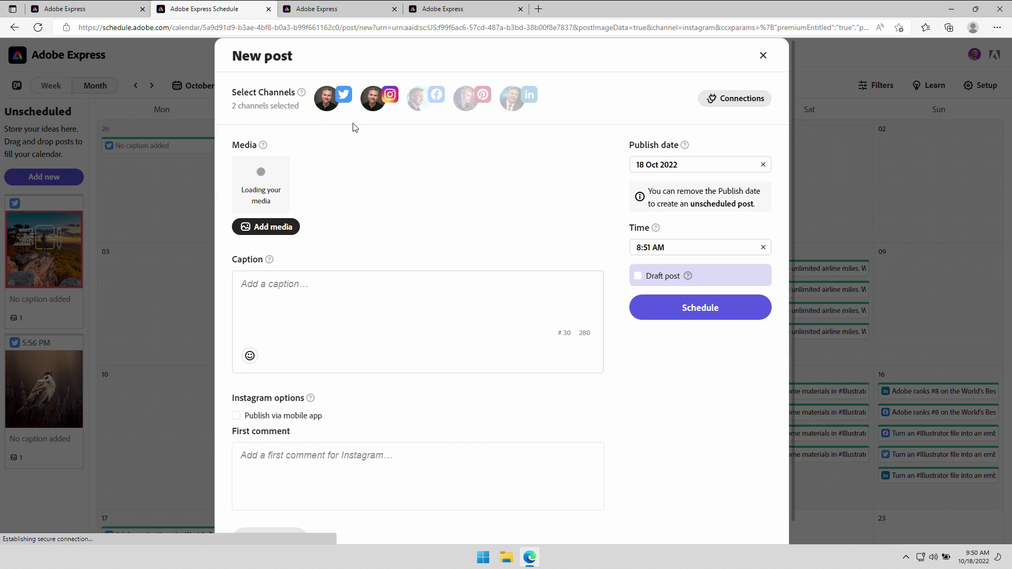
{"action": "left_click", "coordinate": [419, 102]}
{"action": "left_click", "coordinate": [512, 99]}
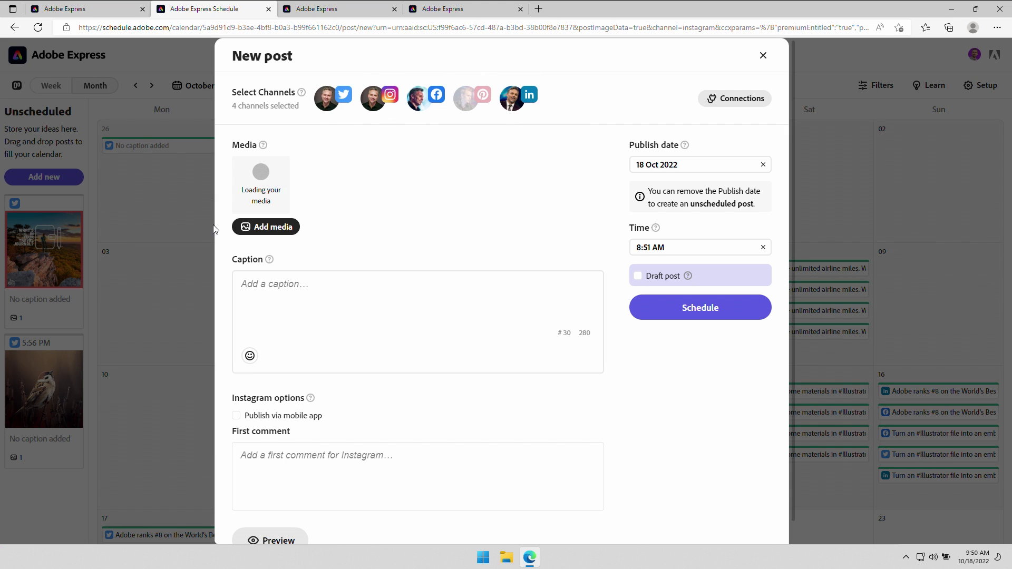
- Add a sunset emoji caption and preview the post on each network
{"action": "left_click", "coordinate": [250, 356]}
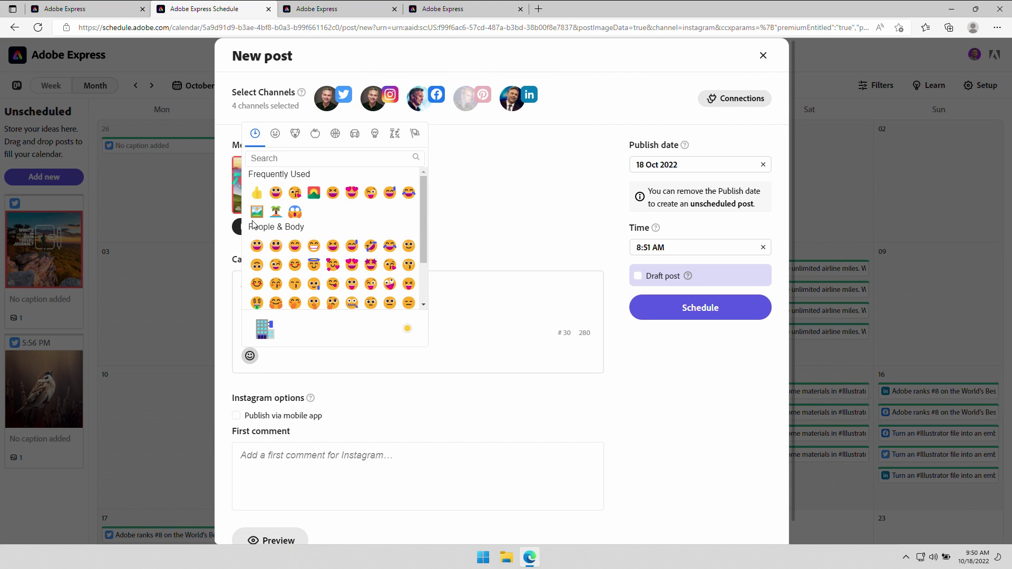
{"action": "left_click", "coordinate": [314, 192]}
{"action": "scroll", "coordinate": [377, 363], "scroll_direction": "down", "scroll_amount": 1}
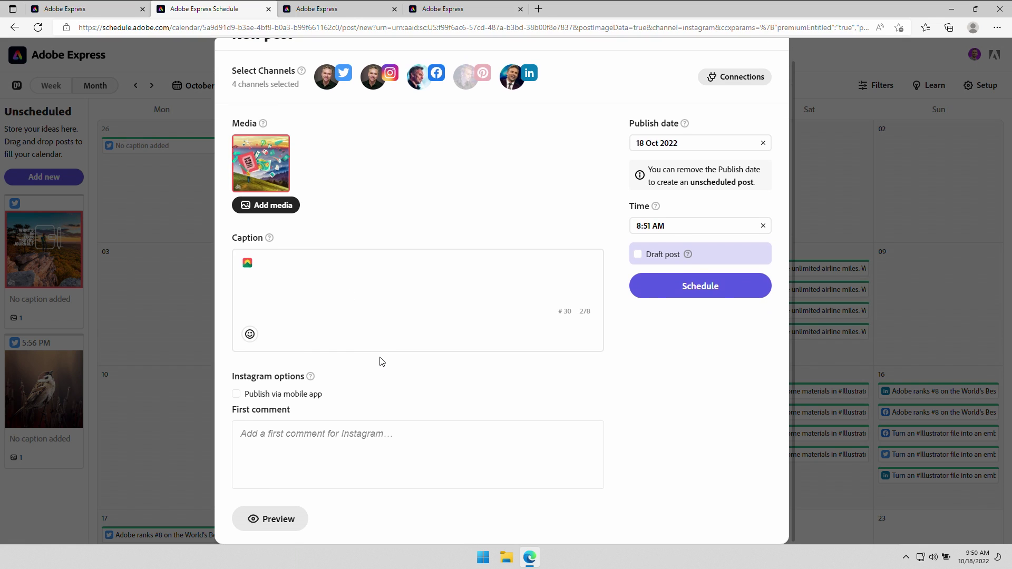
{"action": "left_click", "coordinate": [273, 525]}
{"action": "scroll", "coordinate": [521, 154], "scroll_direction": "down", "scroll_amount": 15}
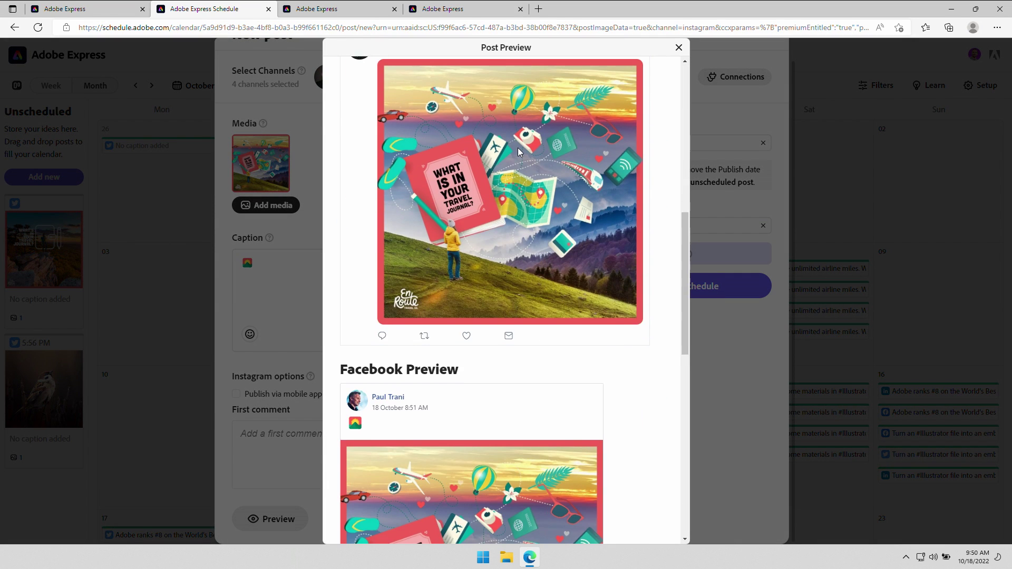
{"action": "scroll", "coordinate": [618, 86], "scroll_direction": "down", "scroll_amount": 2}
{"action": "left_click", "coordinate": [678, 49]}
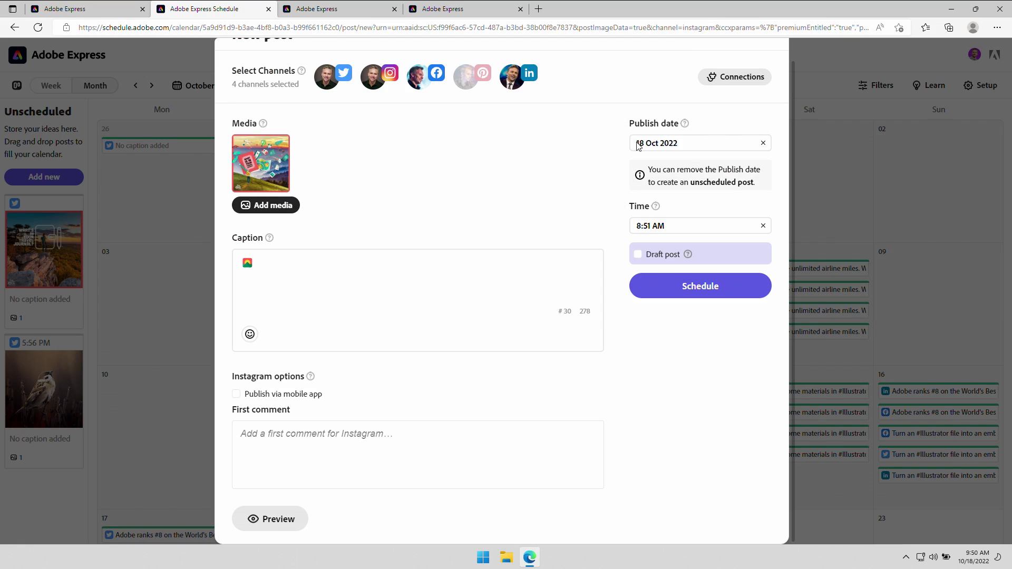
- Schedule the post for 22 Oct 2022 at 8:52 AM on all four channels
{"action": "left_click", "coordinate": [727, 143]}
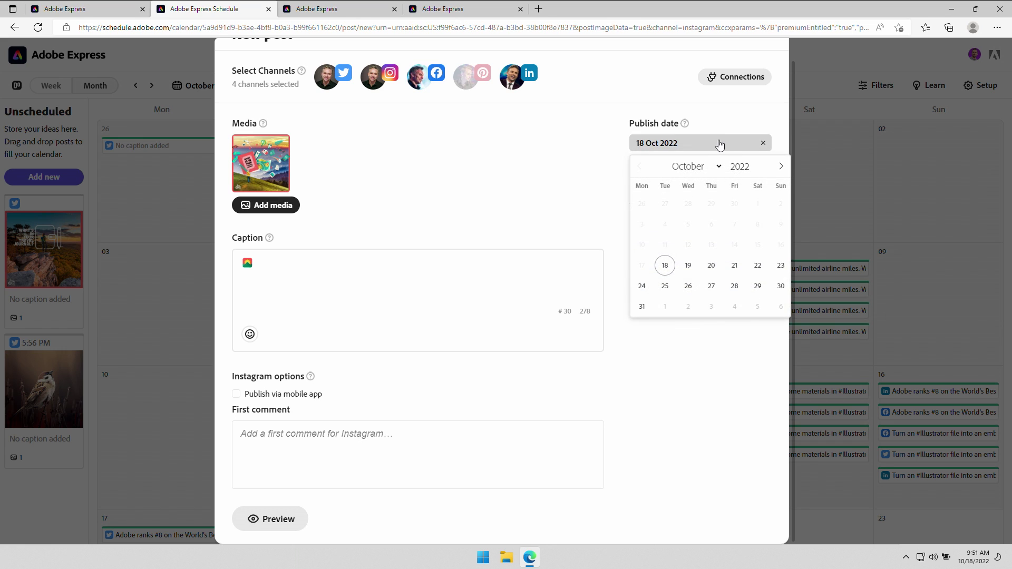
{"action": "left_click", "coordinate": [756, 267]}
{"action": "left_click", "coordinate": [702, 226]}
{"action": "left_click", "coordinate": [685, 285]}
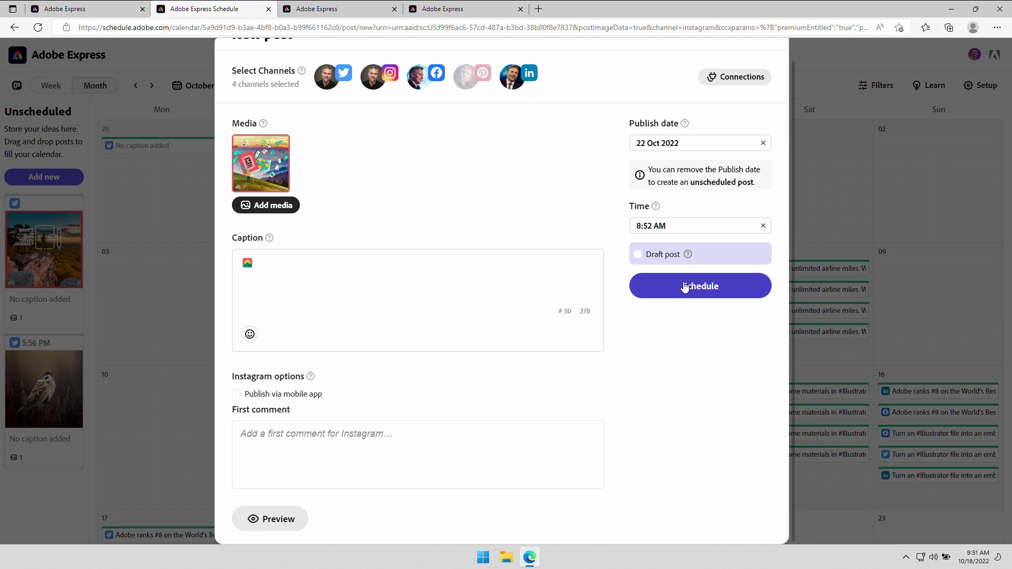
{"action": "left_click", "coordinate": [685, 286]}
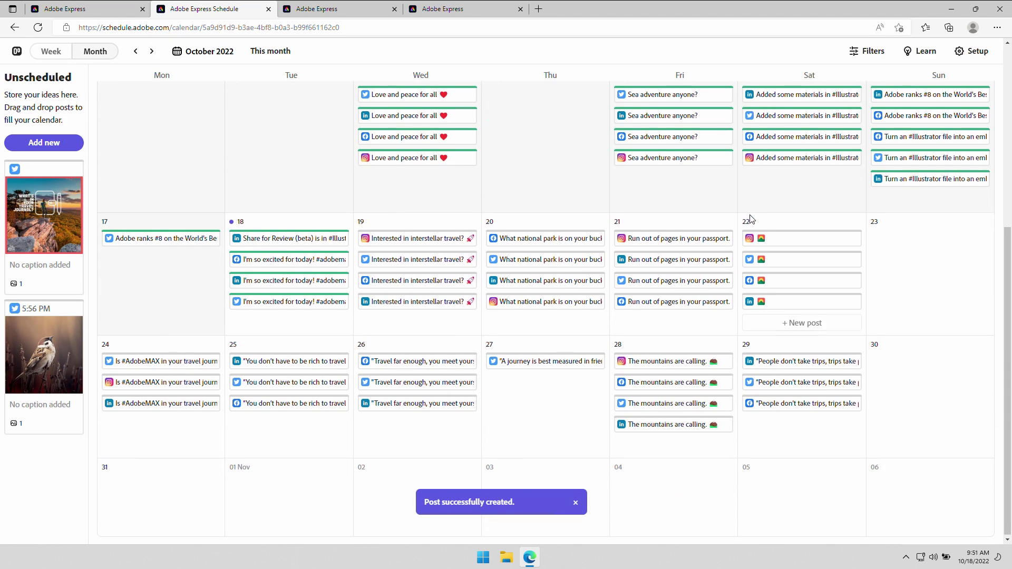
{"action": "left_click", "coordinate": [51, 52]}
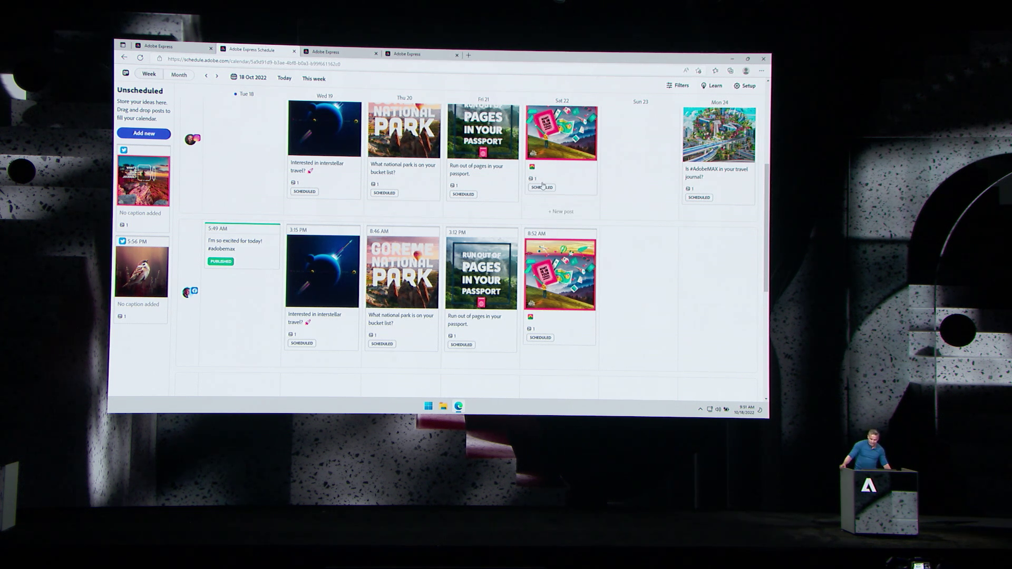
- Move the post to Sun 23, unschedule its Instagram copy, and start a new Tuesday 18 post
{"action": "left_click_drag", "start_coordinate": [543, 179], "coordinate": [621, 159]}
{"action": "left_click_drag", "start_coordinate": [549, 316], "coordinate": [143, 179]}
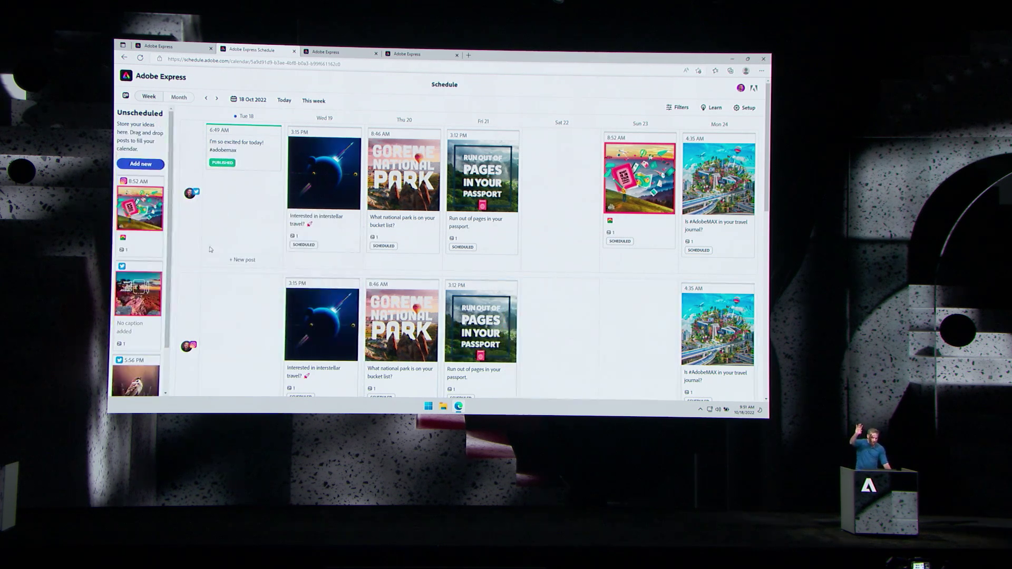
{"action": "left_click", "coordinate": [240, 259]}
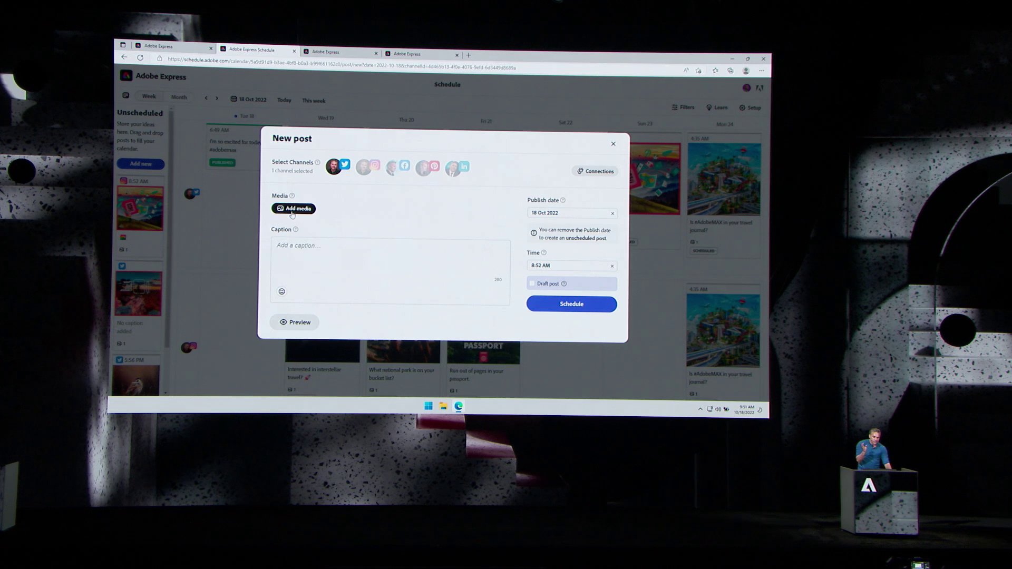
- Upload the four EnRoute images from the computer into the new post
{"action": "left_click", "coordinate": [294, 209]}
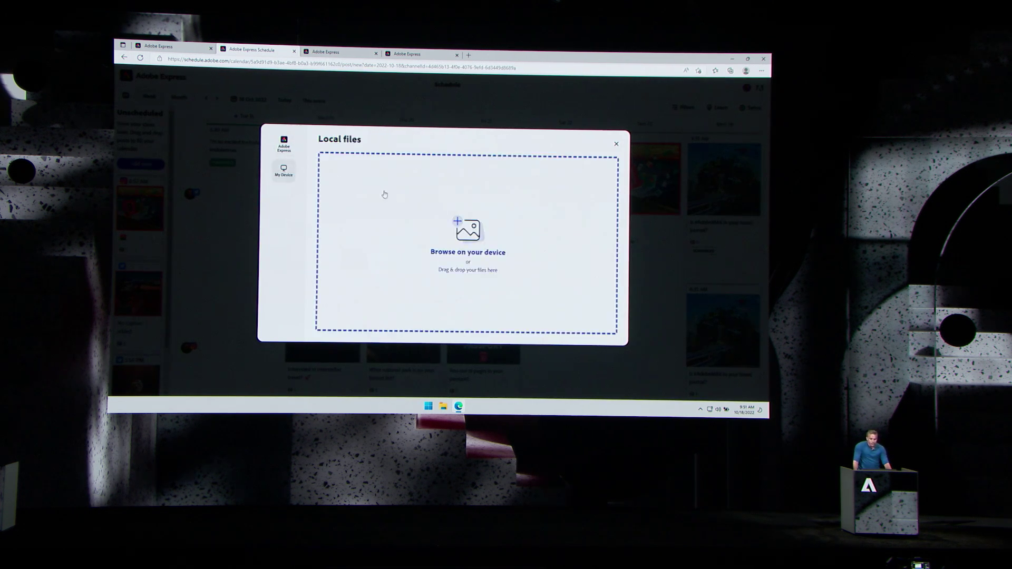
{"action": "left_click", "coordinate": [384, 194]}
{"action": "left_click_drag", "start_coordinate": [323, 215], "coordinate": [448, 158]}
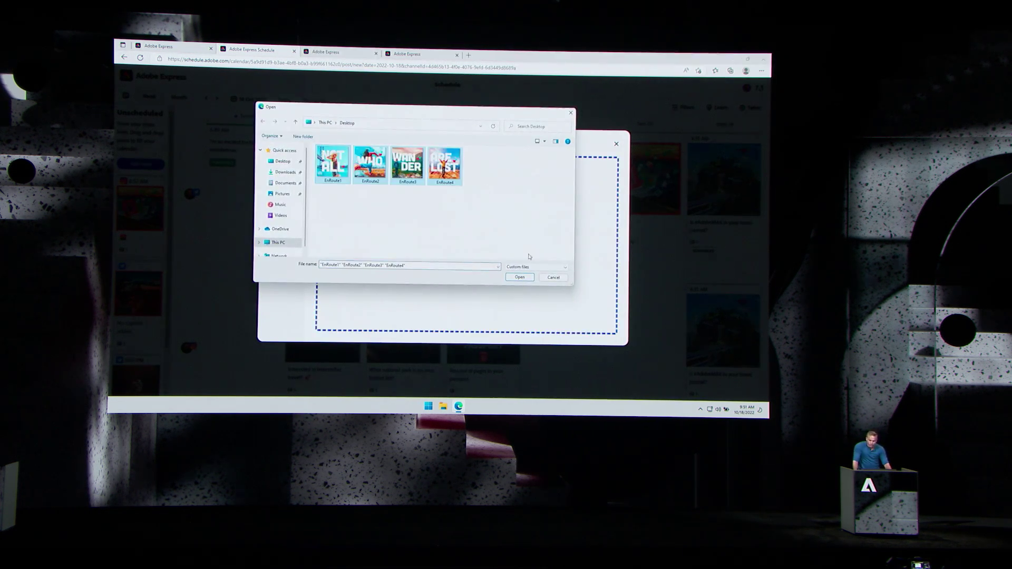
{"action": "left_click", "coordinate": [519, 278]}
{"action": "left_click", "coordinate": [576, 335]}
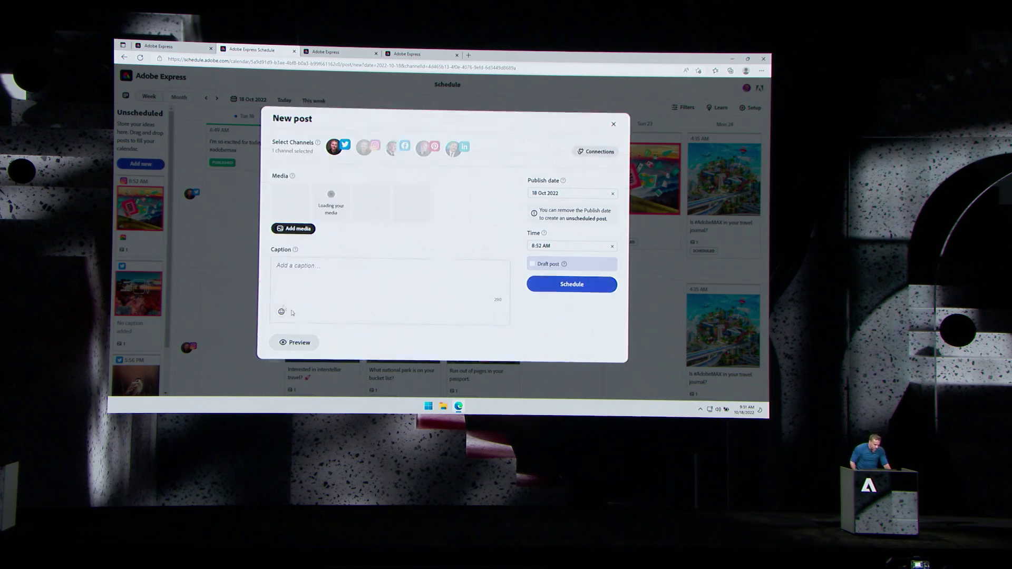
- Add a thumbs-up caption and schedule the Twitter post for 10:52 AM, 18 Oct
{"action": "left_click", "coordinate": [283, 313]}
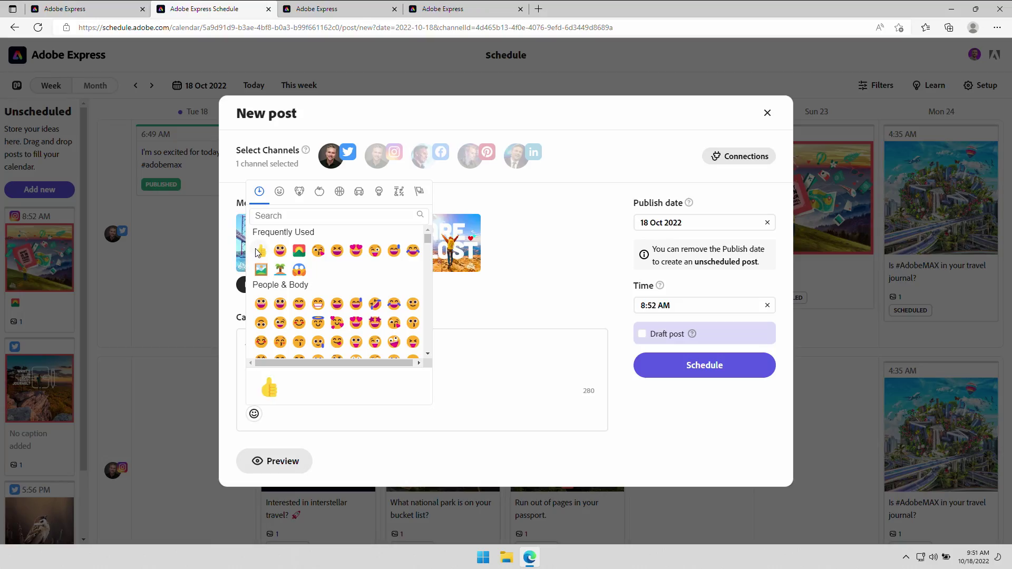
{"action": "left_click", "coordinate": [259, 251]}
{"action": "left_click", "coordinate": [655, 306]}
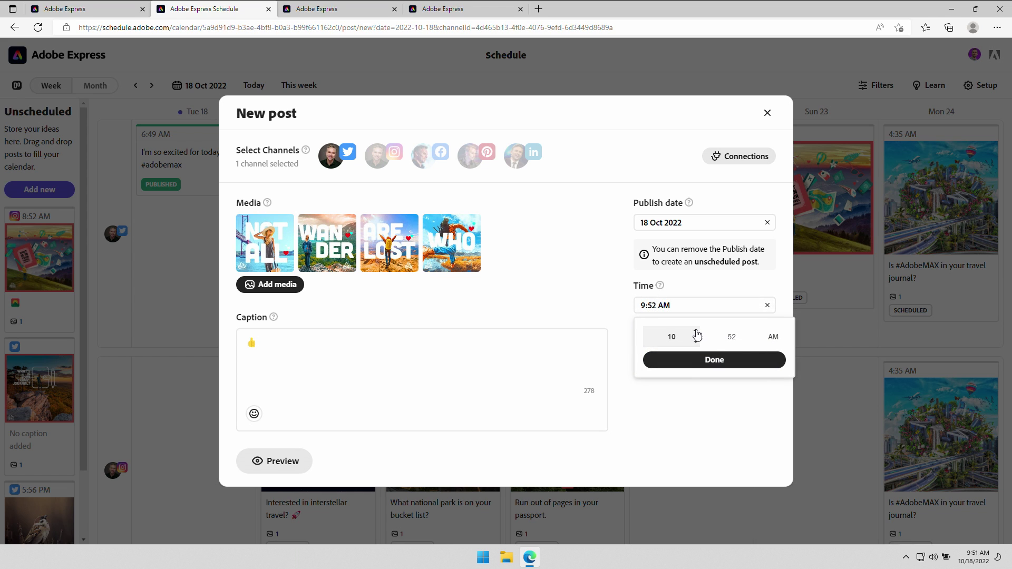
{"action": "left_click", "coordinate": [694, 360]}
{"action": "left_click", "coordinate": [694, 364]}
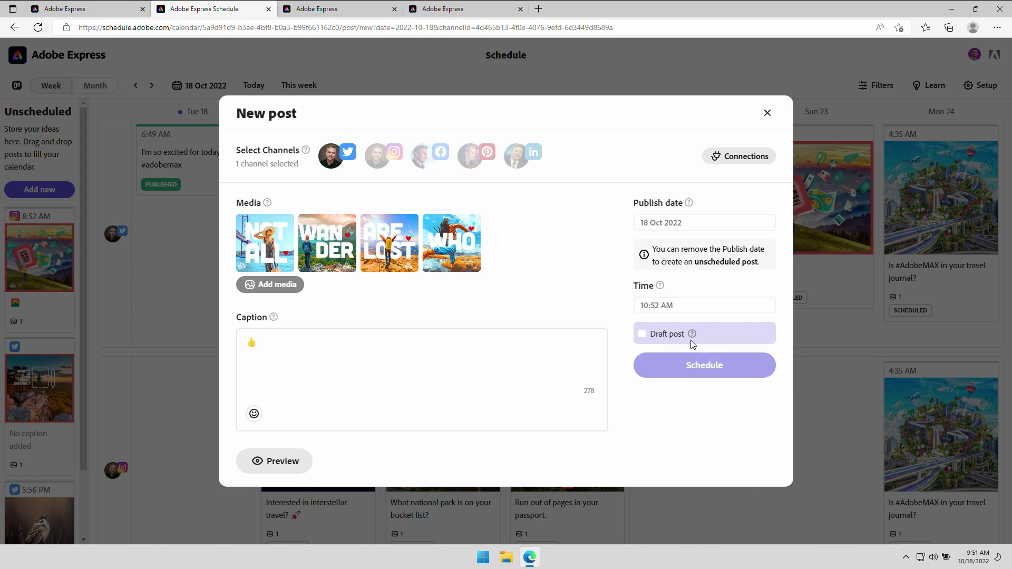